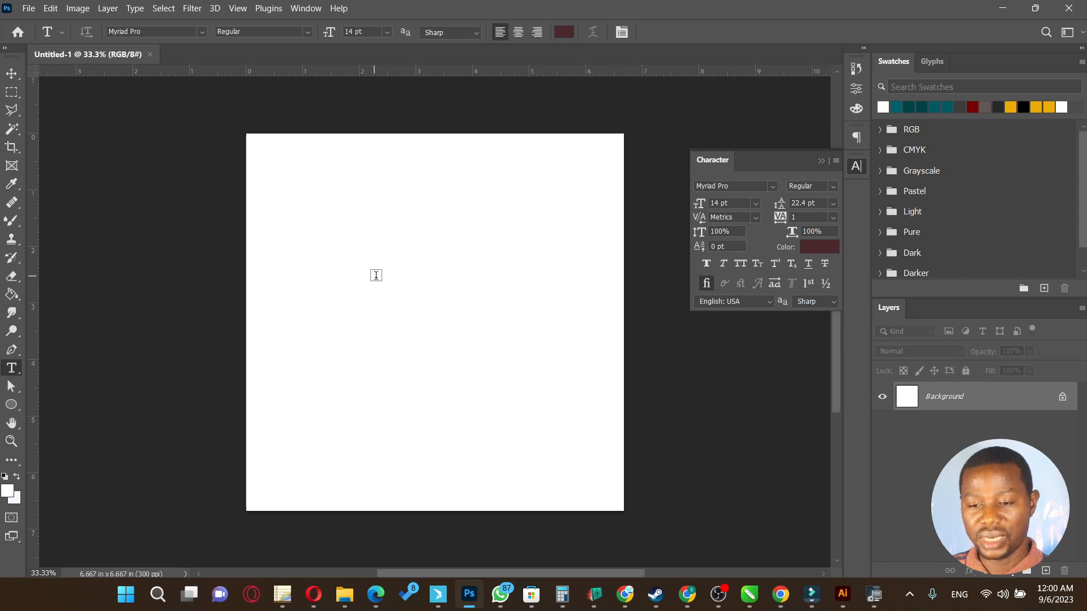
Start a new text line on the upper middle of the blank canvas and show the Character settings.
click(417, 474)
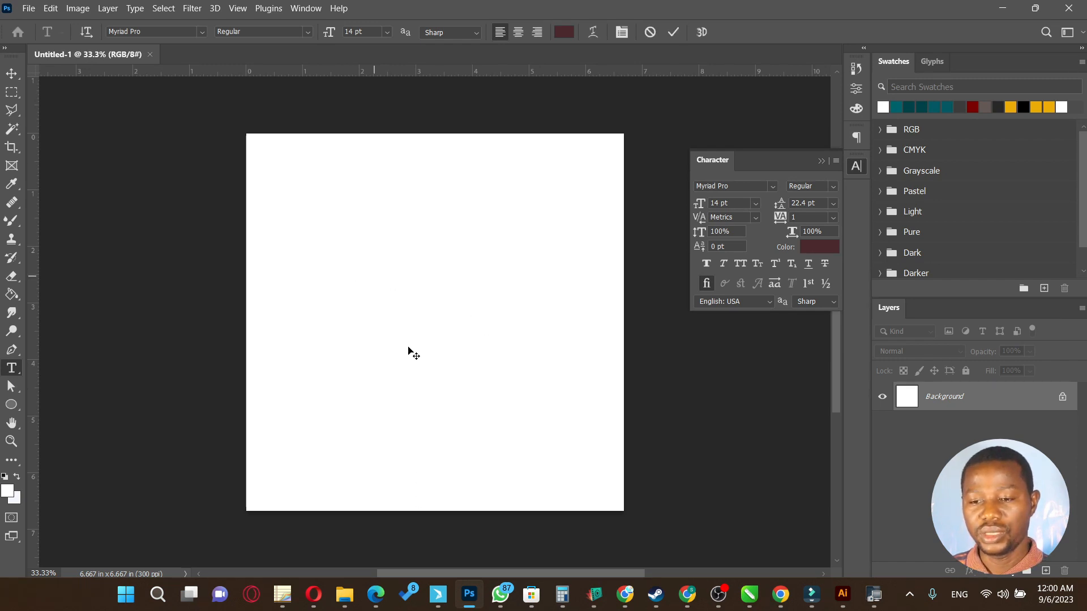
click(375, 274)
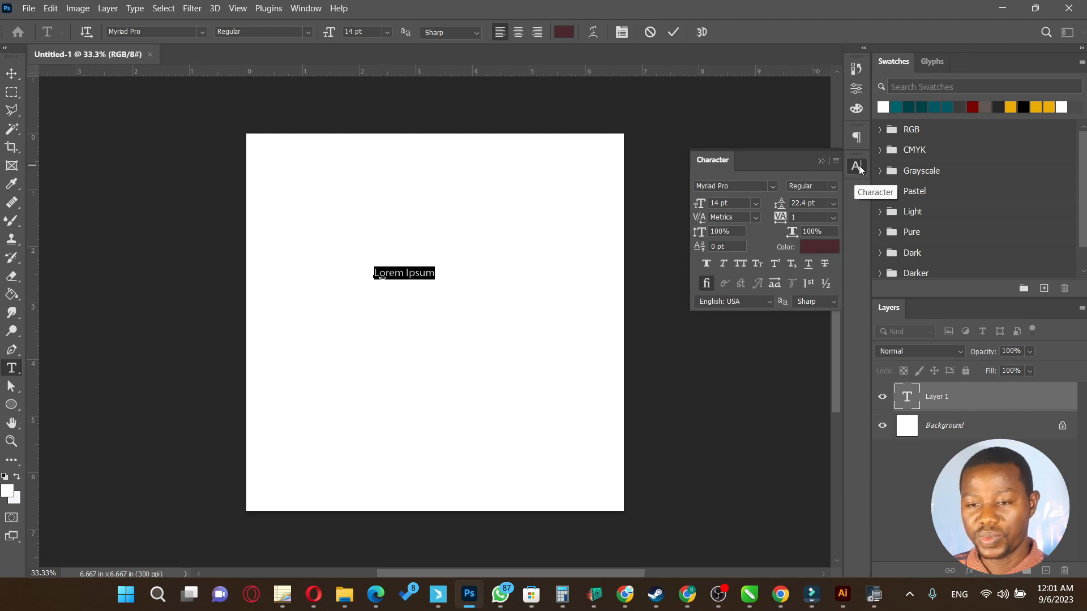
click(306, 8)
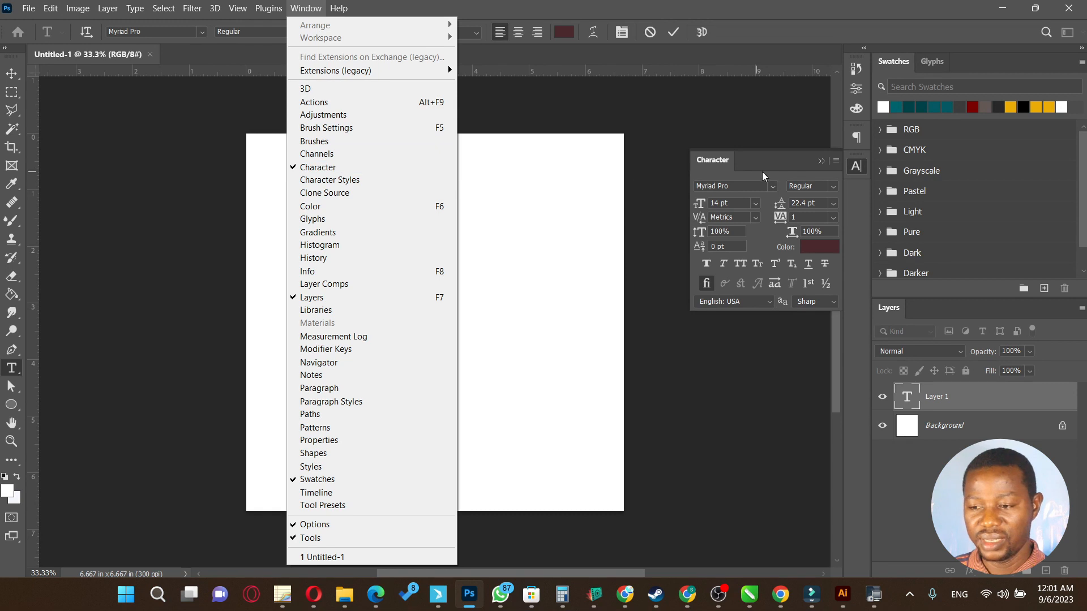
click(864, 169)
click(856, 169)
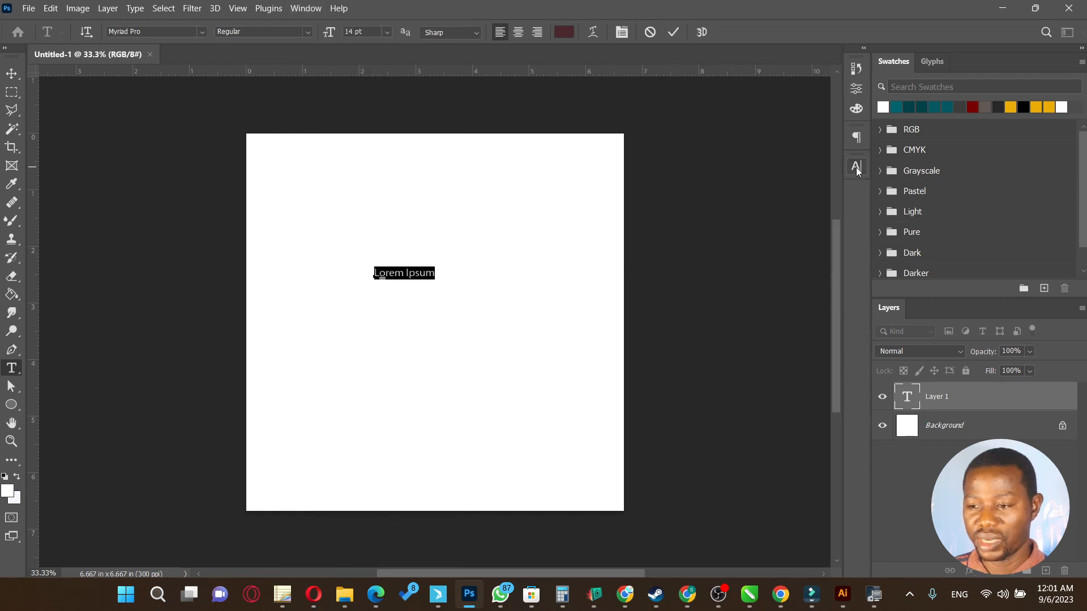
click(857, 168)
Replace the placeholder text on the canvas with "WAYS TO FONTTYPES".
click(723, 263)
click(422, 276)
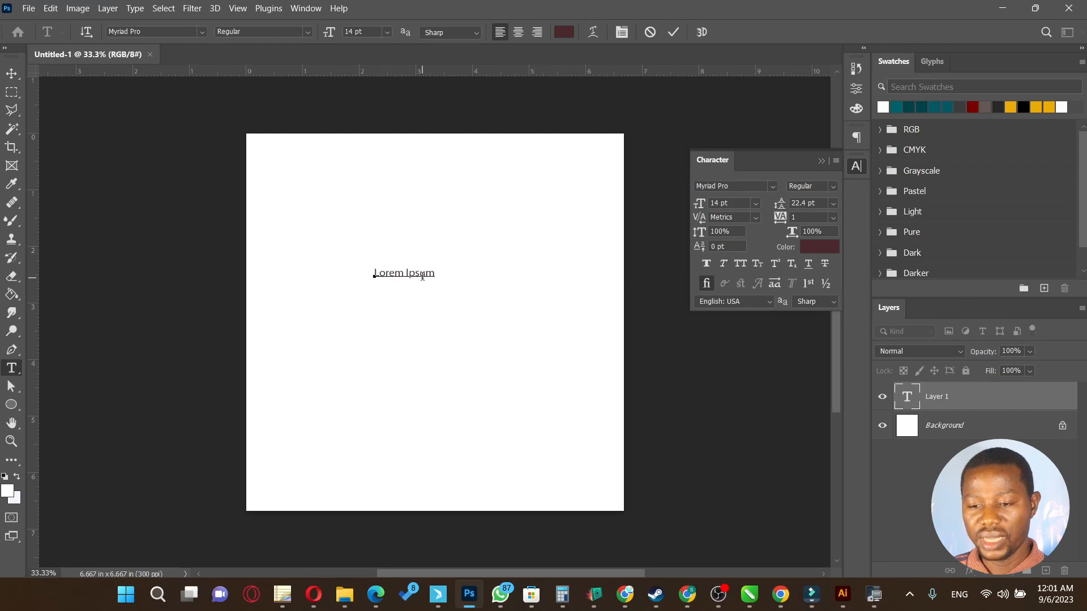
drag(429, 273, 365, 281)
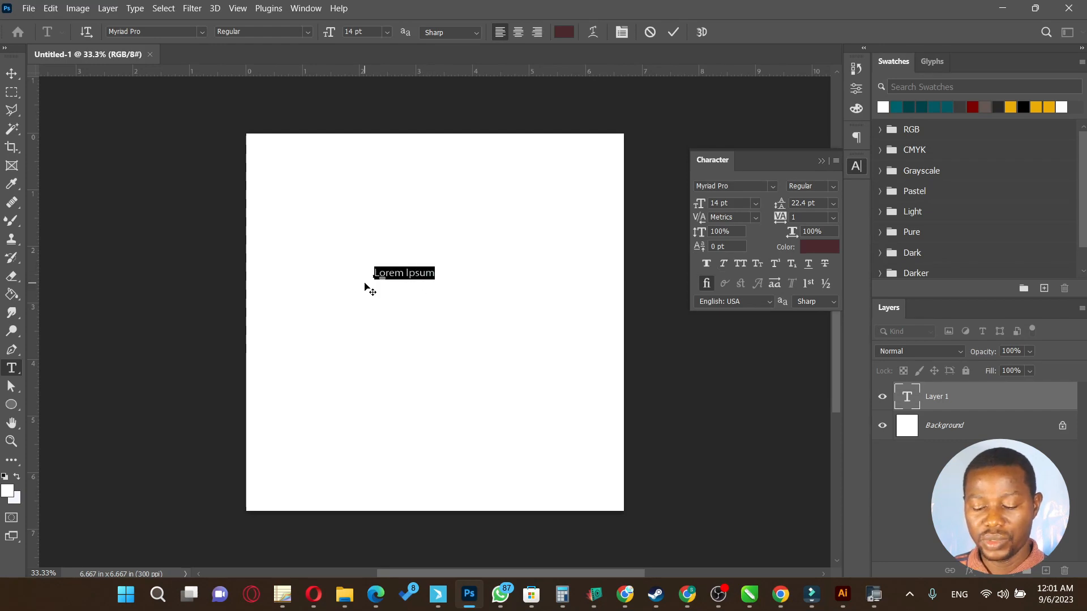
key(BackSpace)
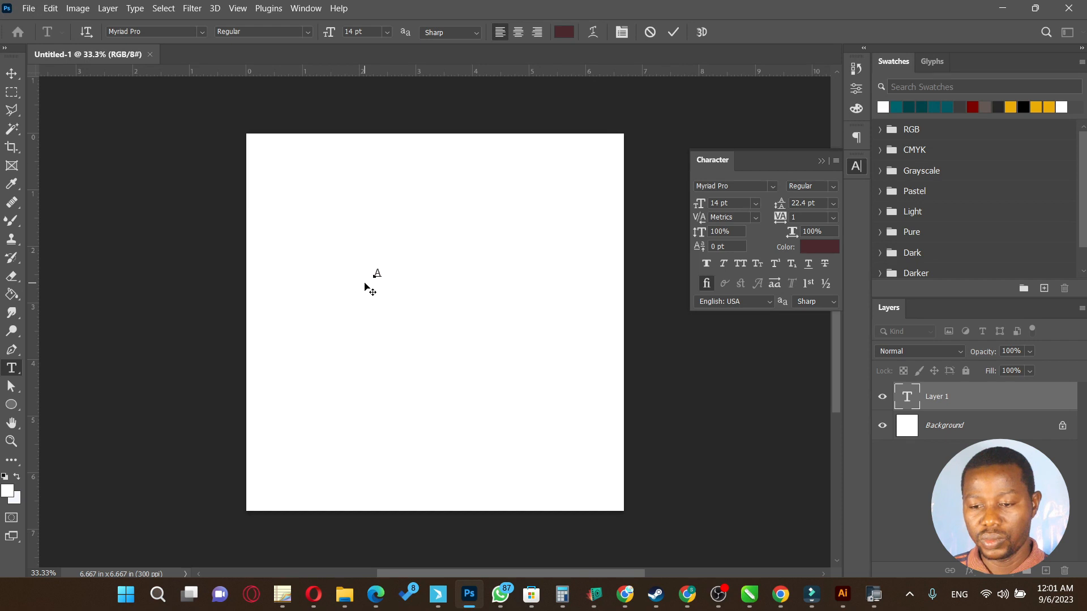
text(WAYS)
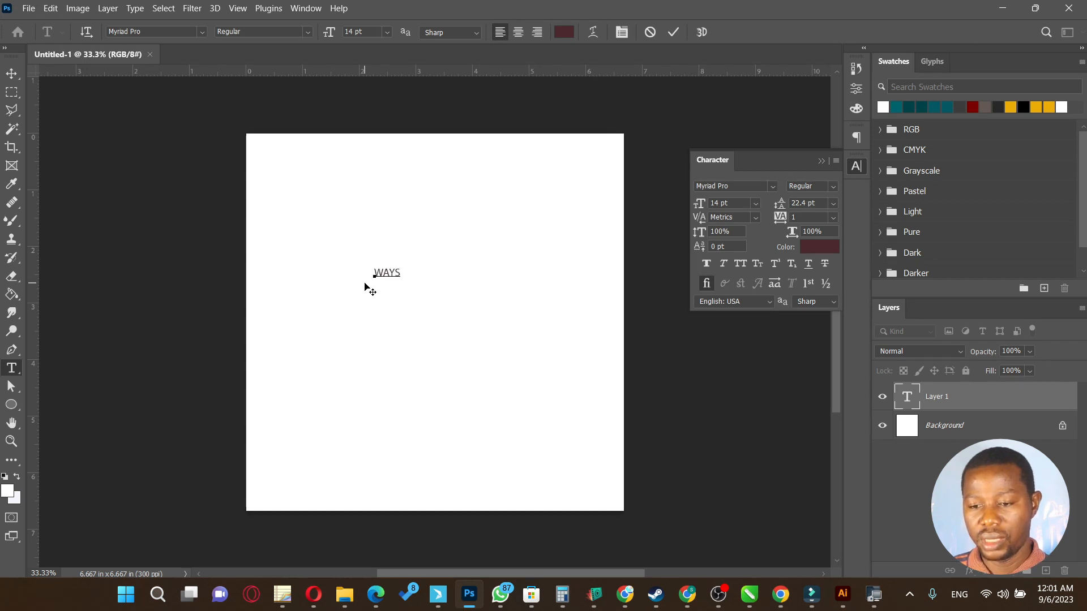
text( TO FONTTYPES)
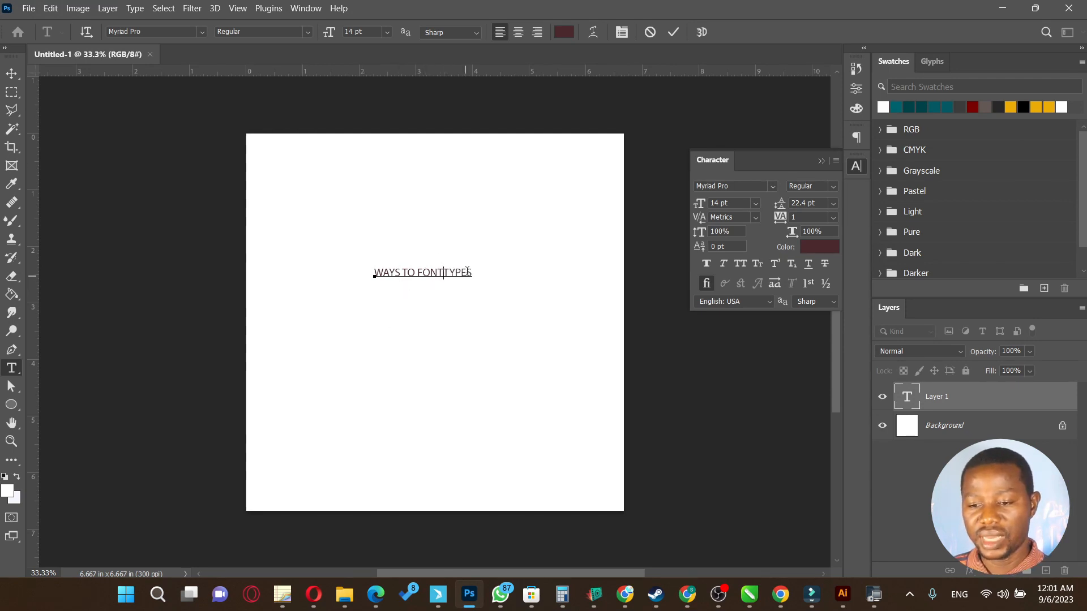
click(440, 273)
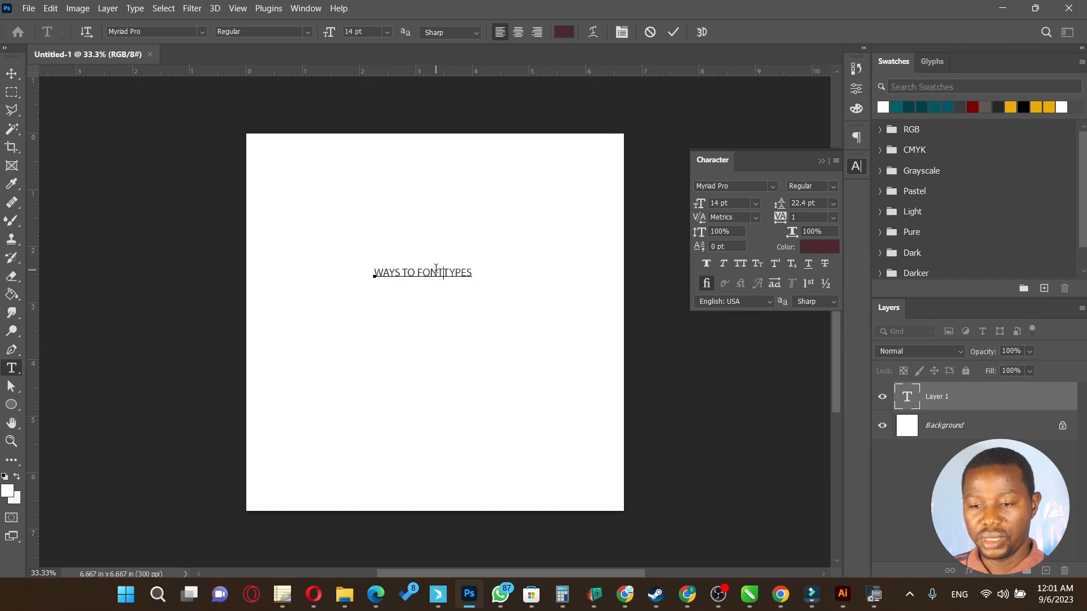
scroll(436, 268, up, 1)
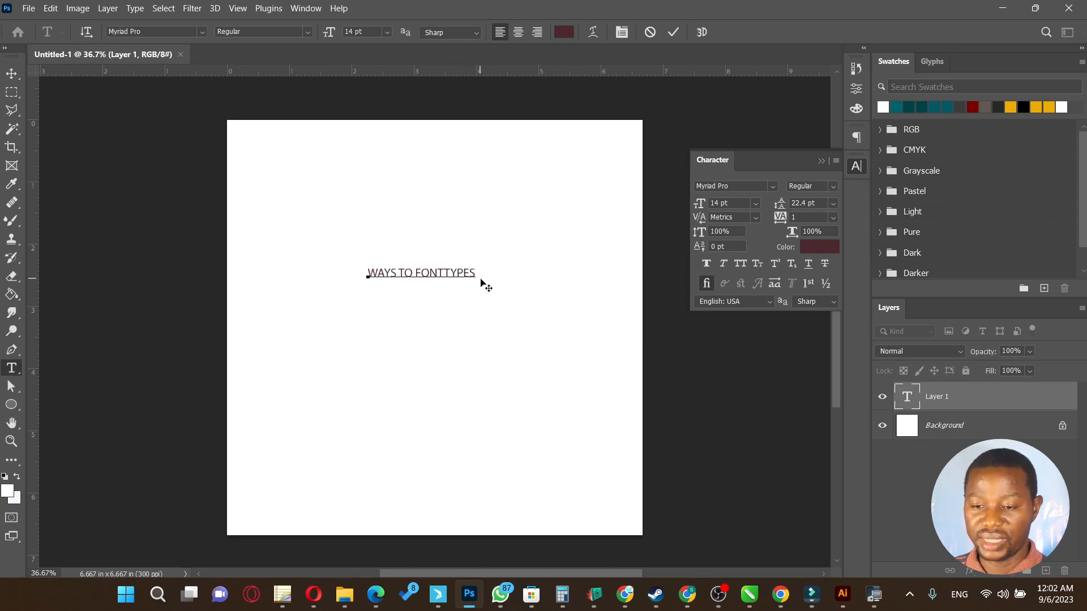
Move the WAYS TO FONTTYPES text slightly up and to the right, and reopen and commit its text edit.
click(14, 73)
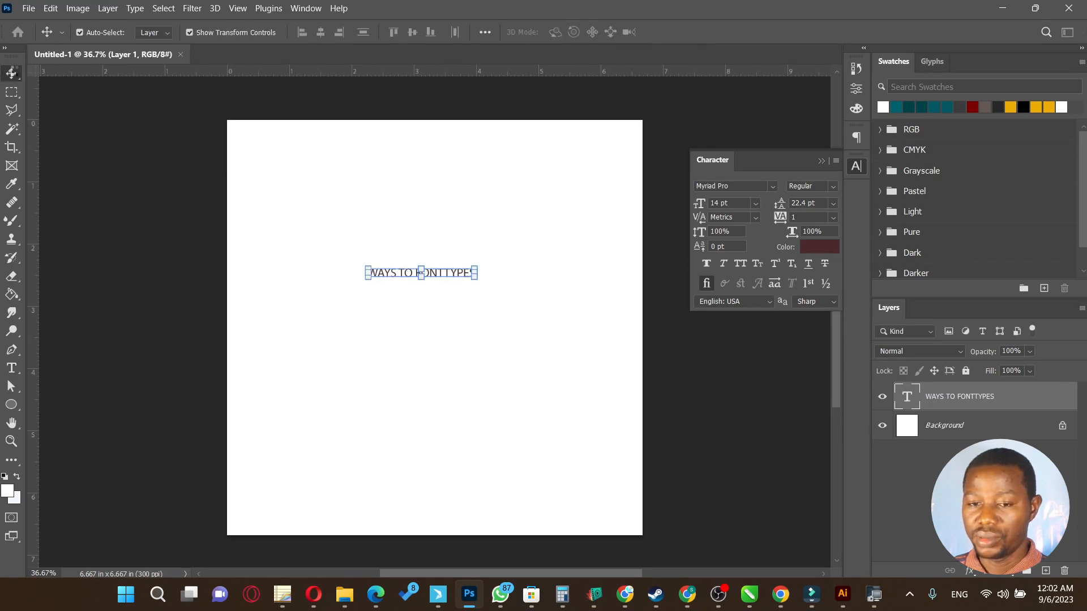
drag(461, 275, 465, 270)
key(t)
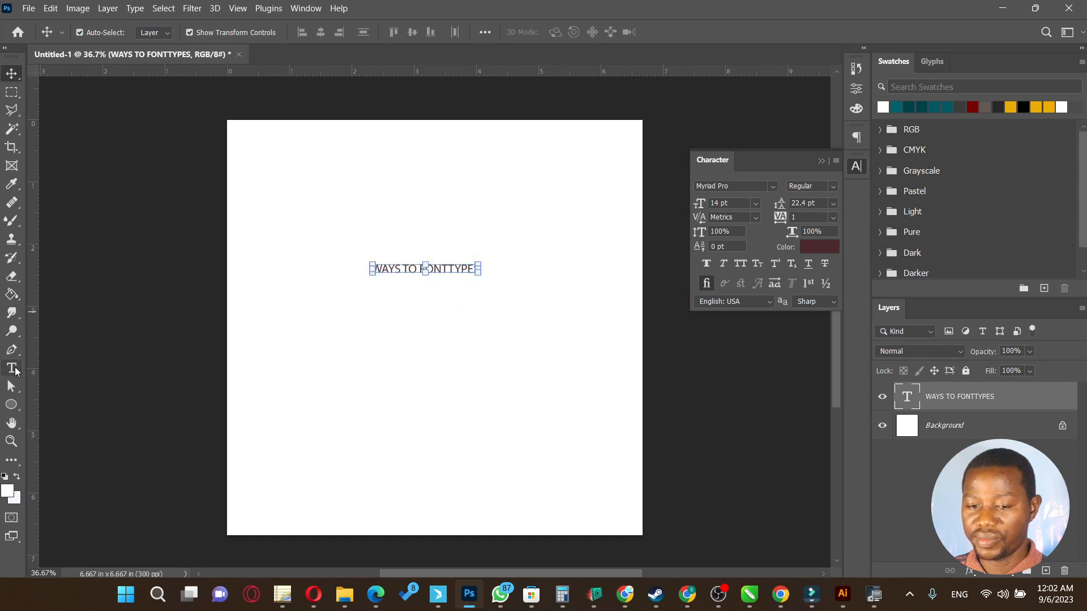
click(461, 270)
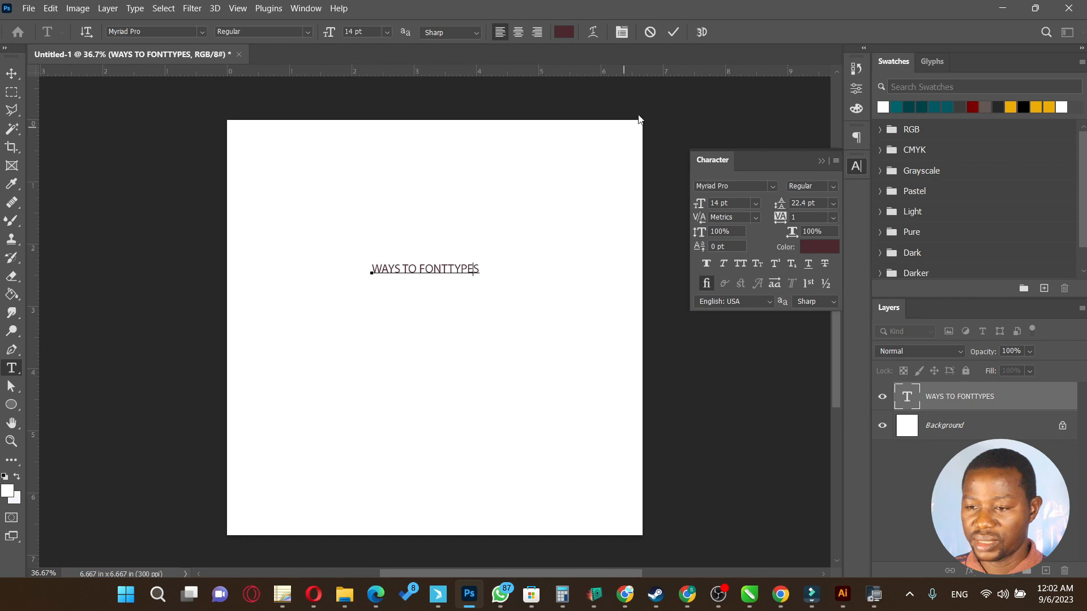
click(674, 33)
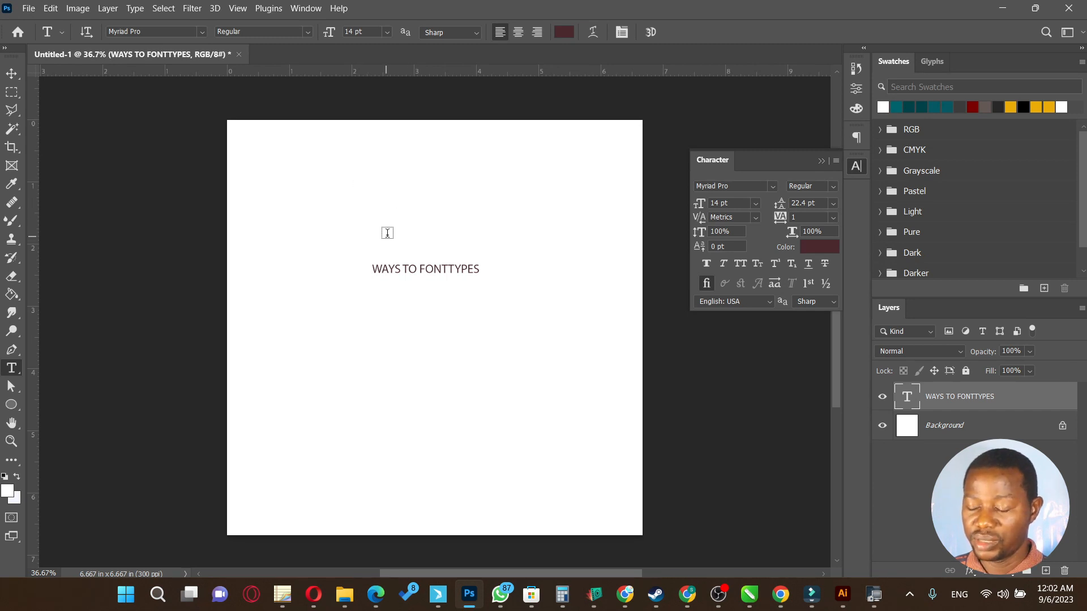
Set the whole text layer's font to Museo Slab with the 1000 weight.
click(12, 75)
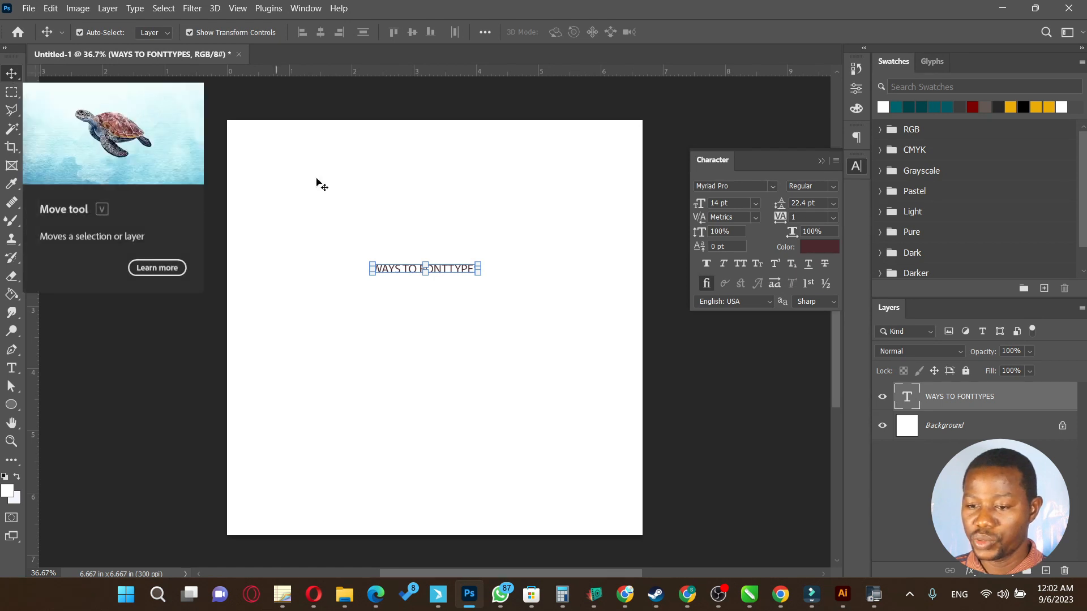
click(772, 186)
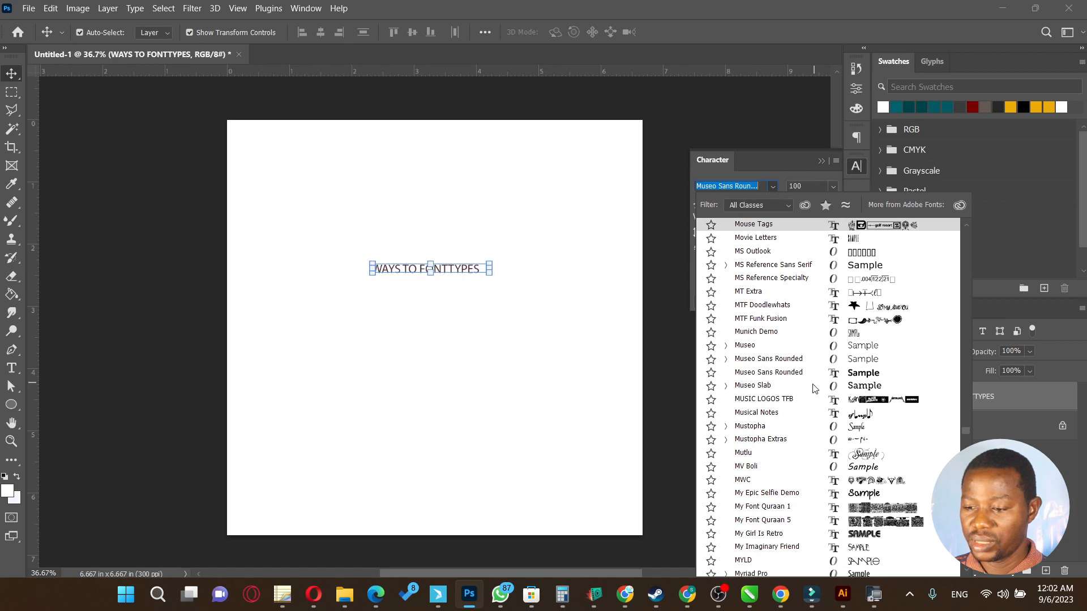
click(805, 379)
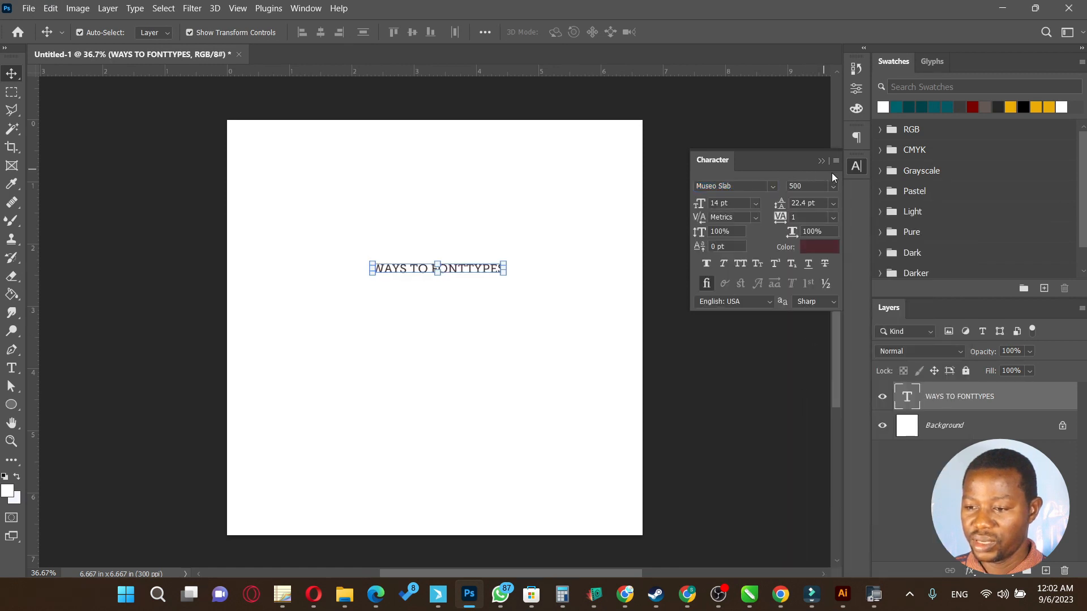
click(832, 186)
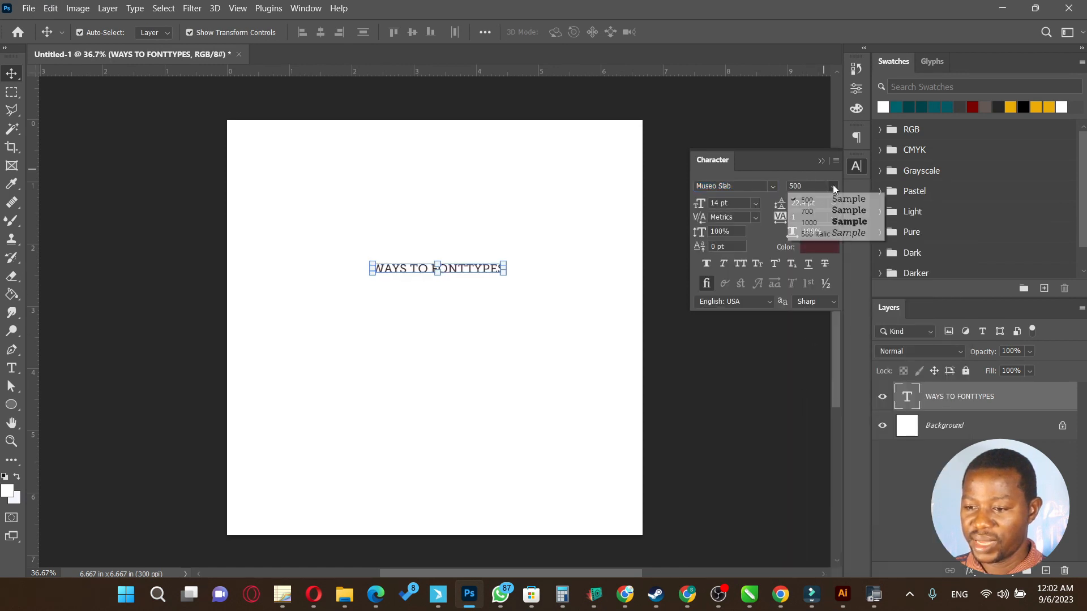
click(842, 224)
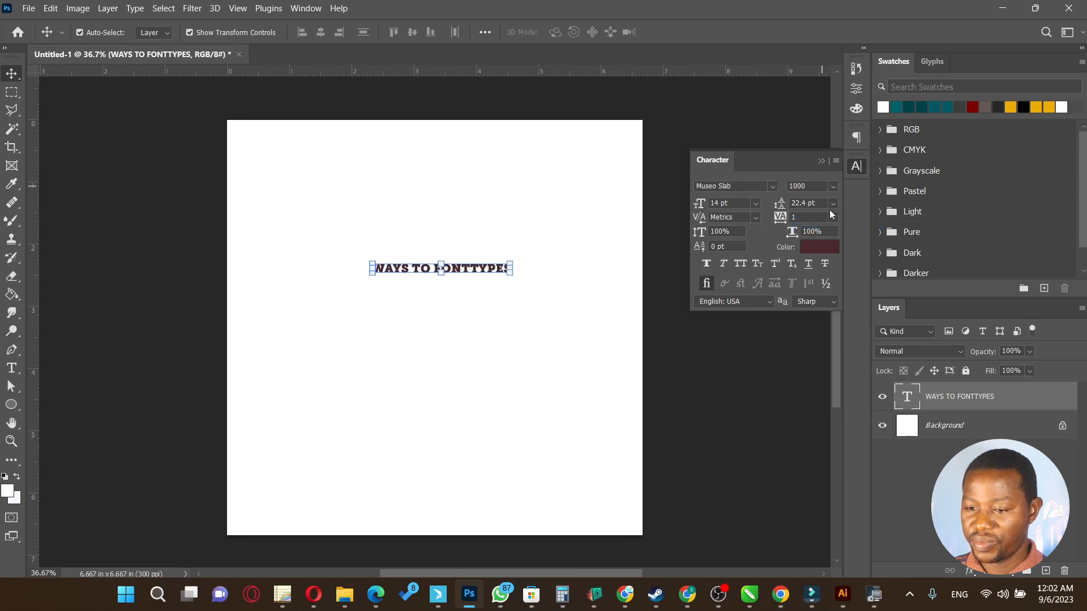
Set the text size to 36 pt and move the enlarged line back within the canvas, roughly centred horizontally.
click(832, 202)
click(727, 205)
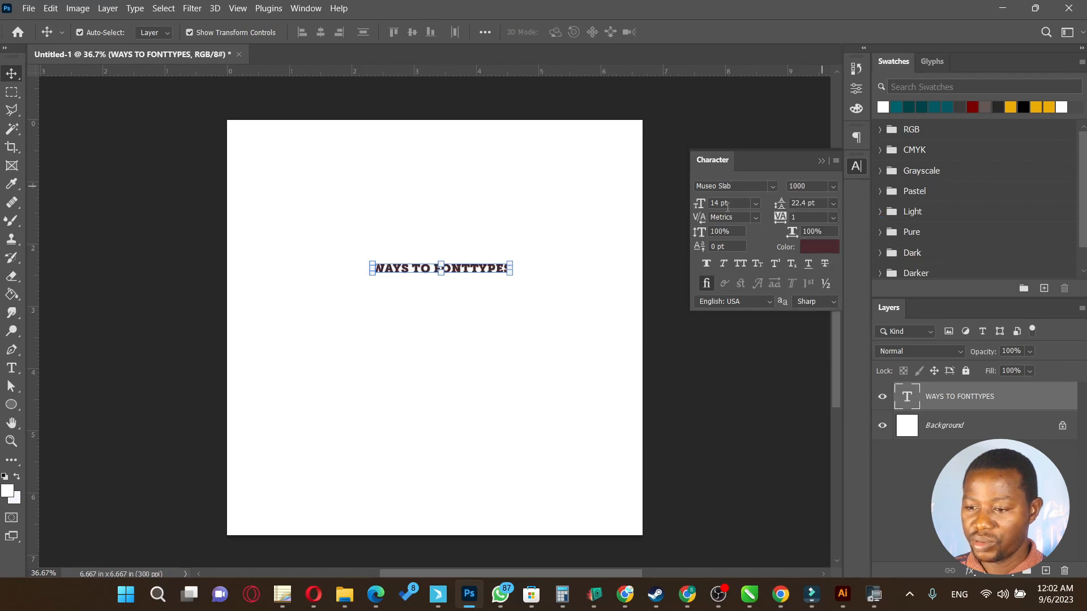
click(755, 204)
click(742, 352)
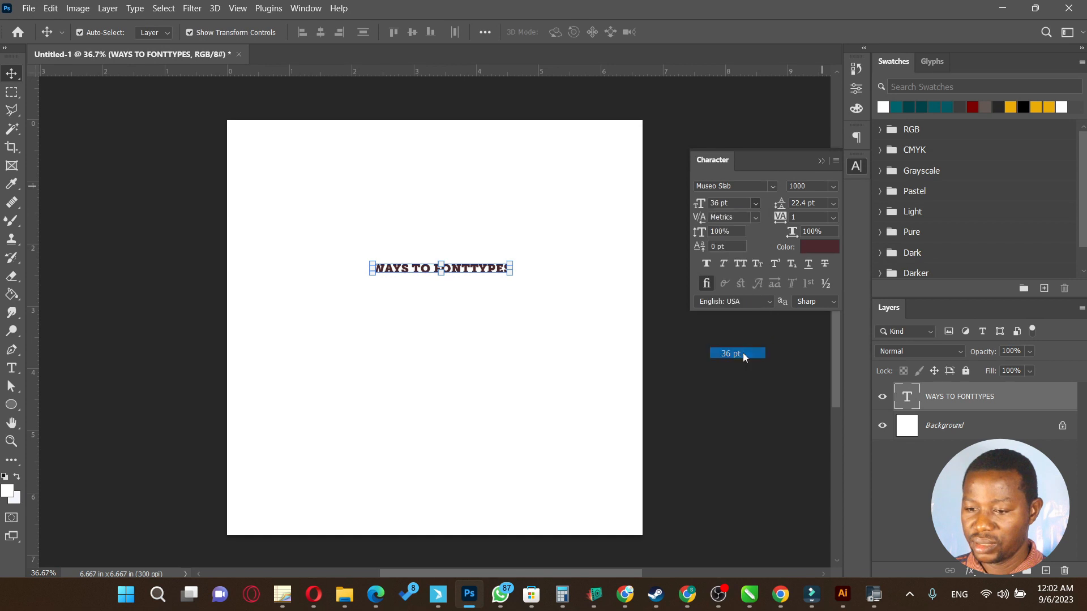
drag(612, 269, 498, 300)
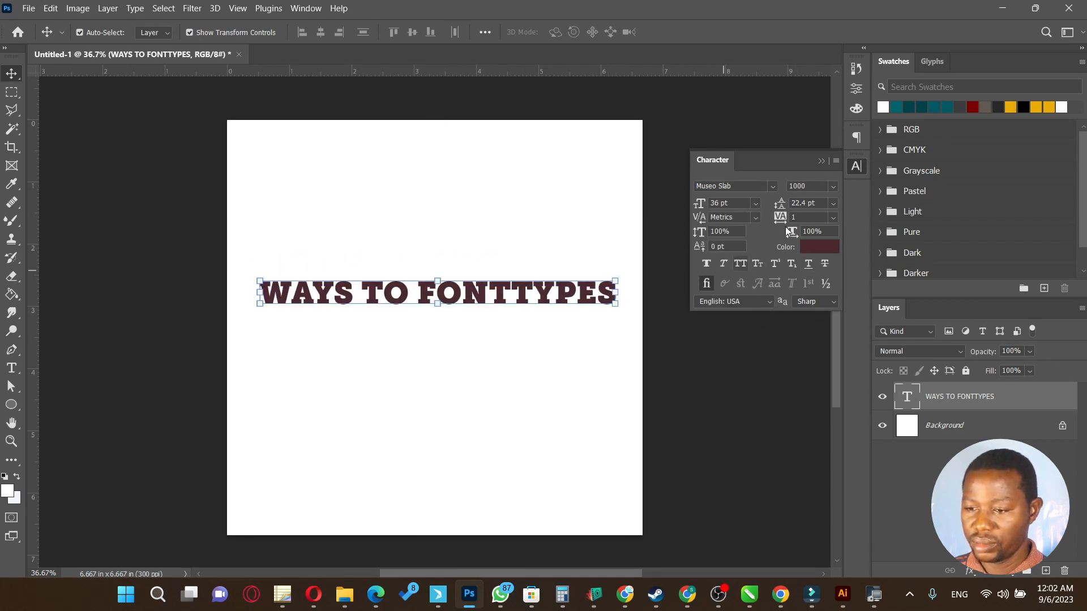
Change the text colour to bright red and nudge the line slightly up and to the left.
click(819, 247)
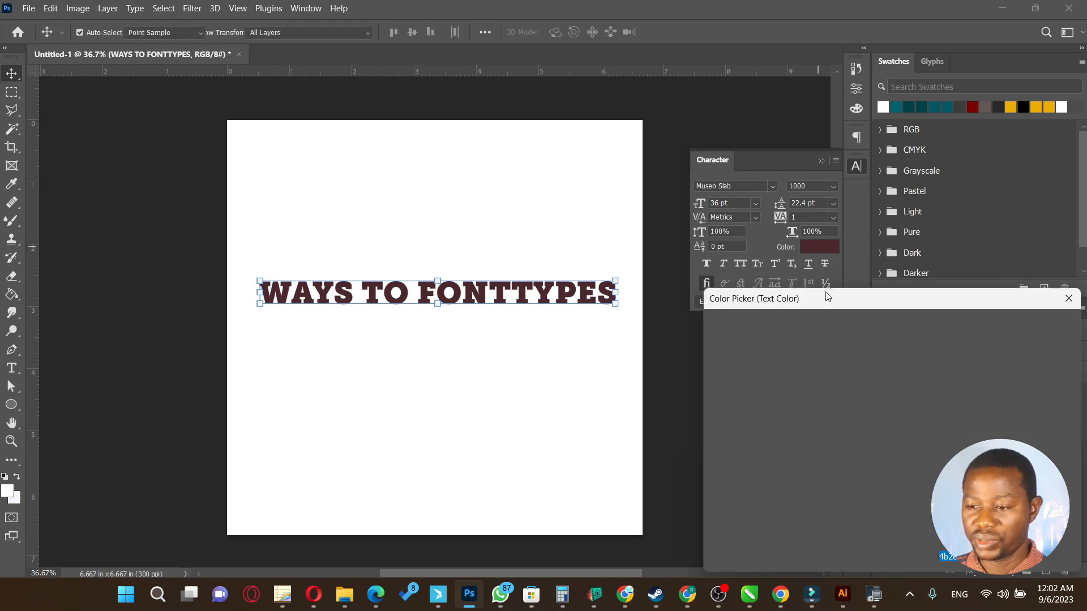
click(884, 349)
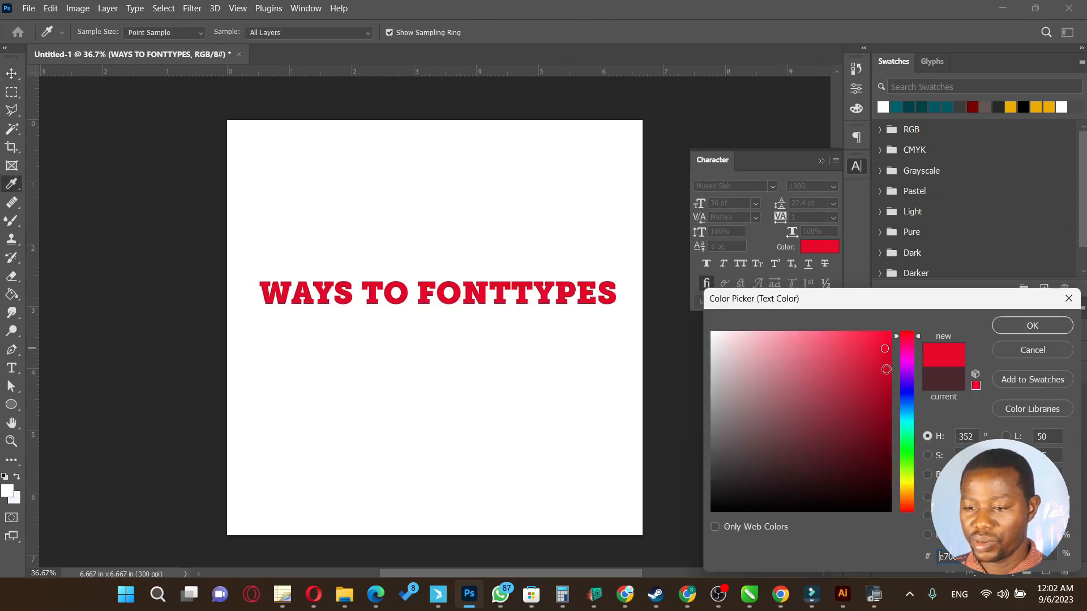
click(1032, 327)
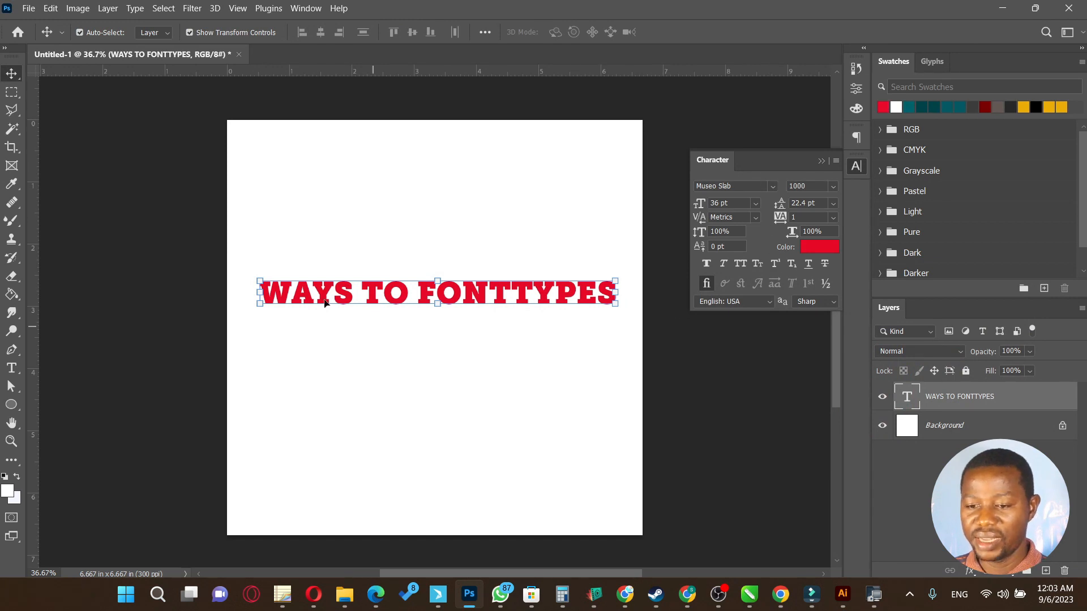
drag(475, 296, 470, 292)
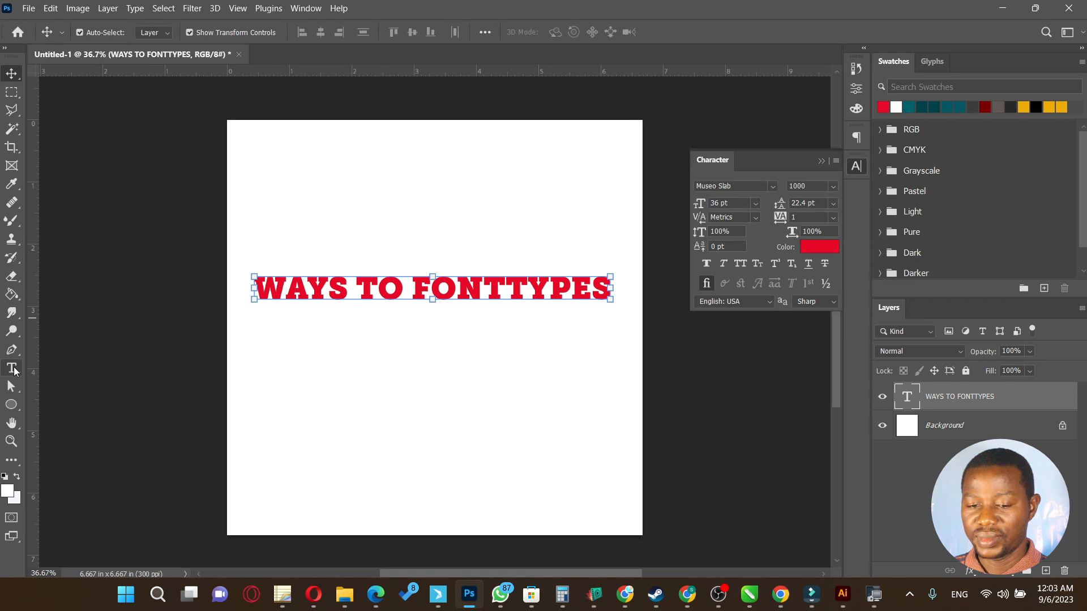
Set only the TYPES part of the text line to the Acryle Script Personal Use font.
click(12, 369)
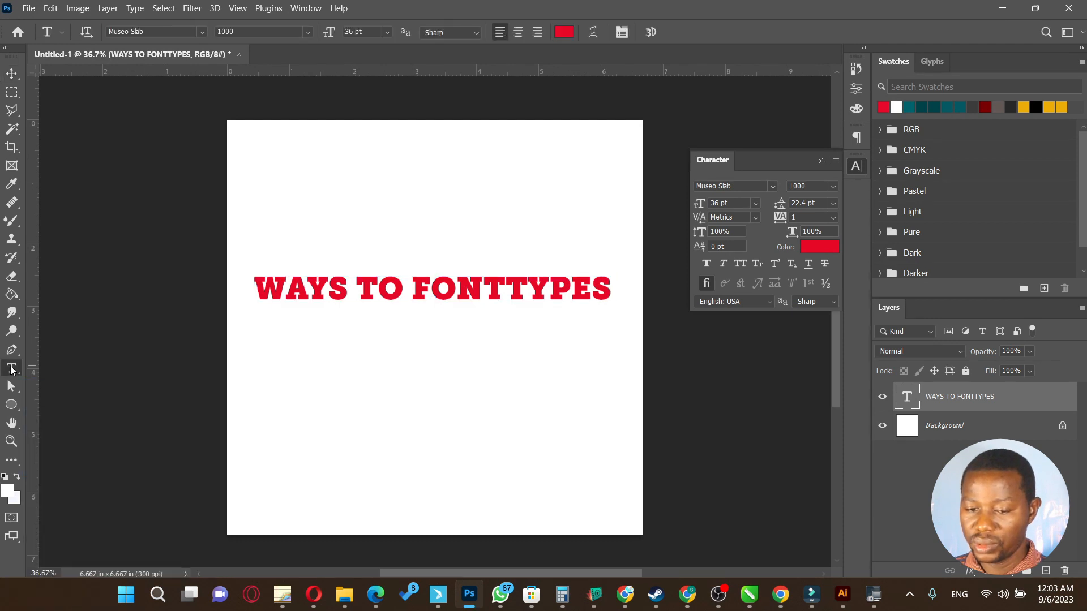
drag(415, 291, 510, 284)
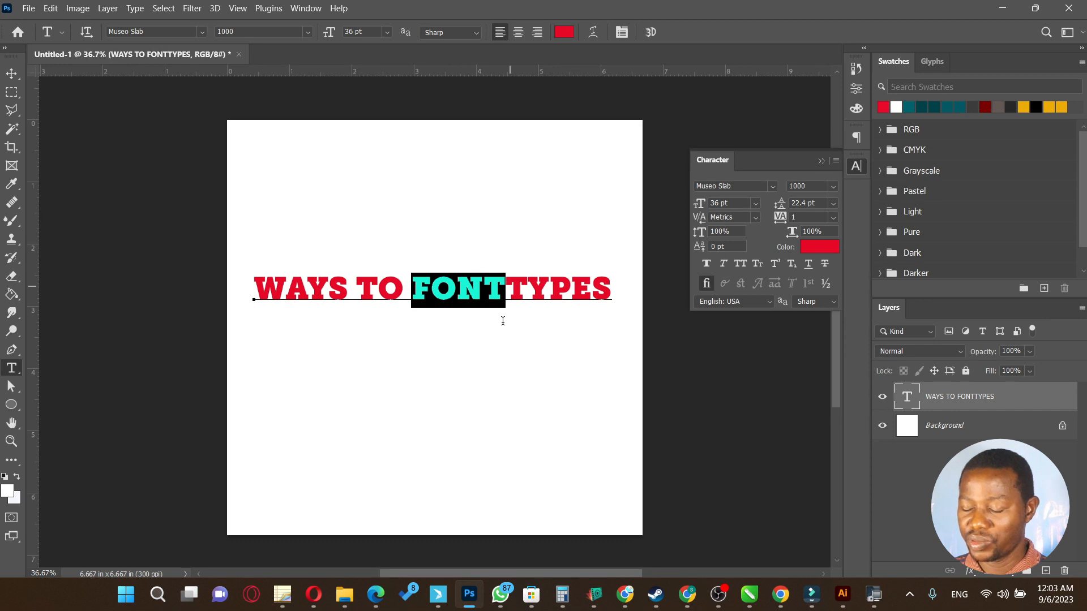
click(531, 285)
click(510, 285)
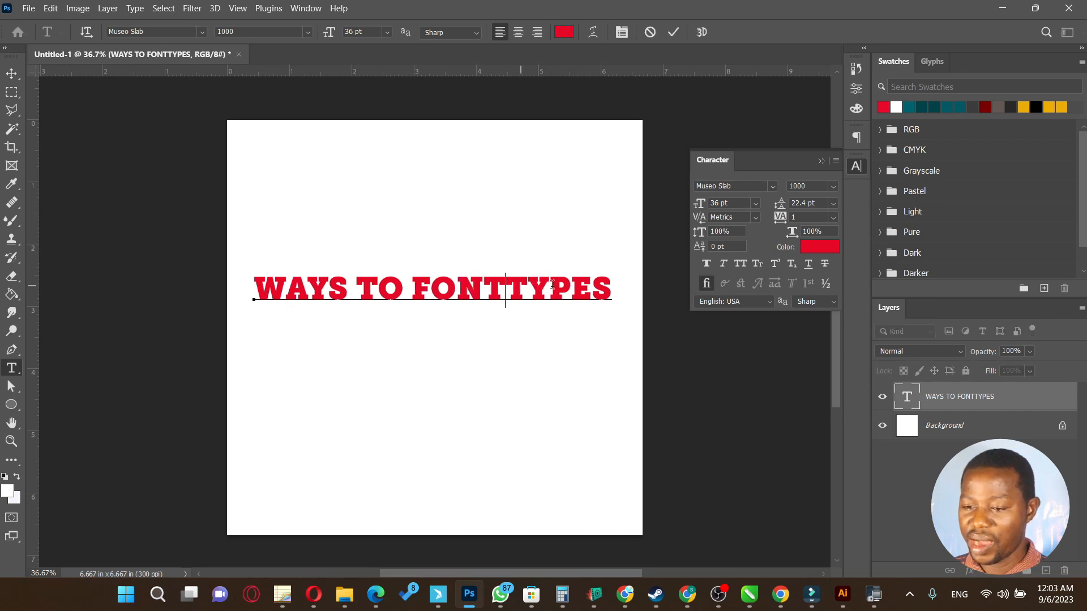
drag(552, 284, 604, 285)
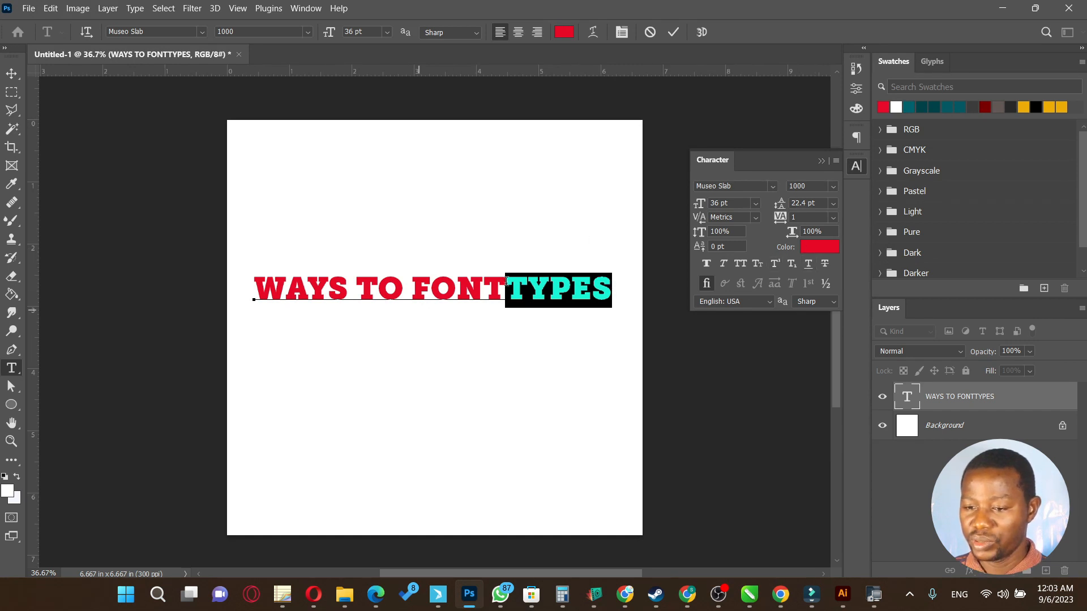
click(772, 188)
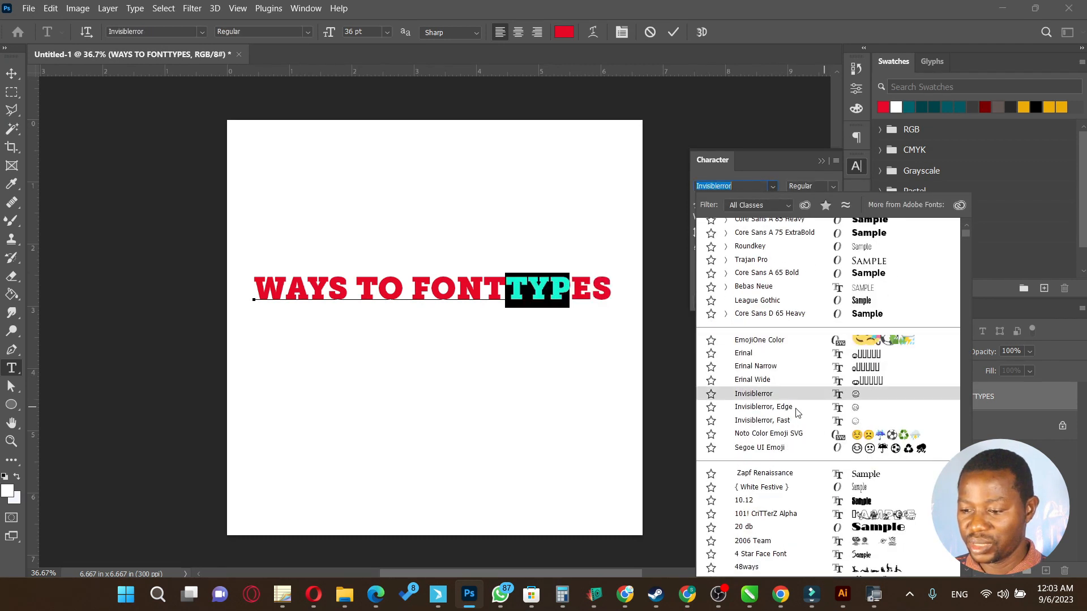
scroll(826, 481, down, 6)
scroll(824, 481, down, 2)
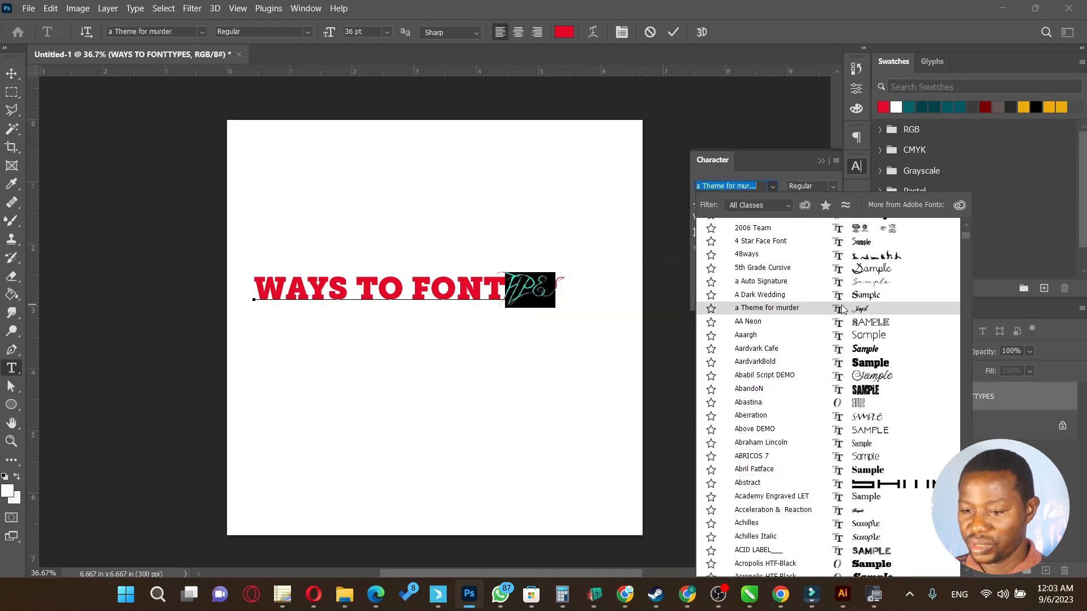
scroll(821, 425, down, 5)
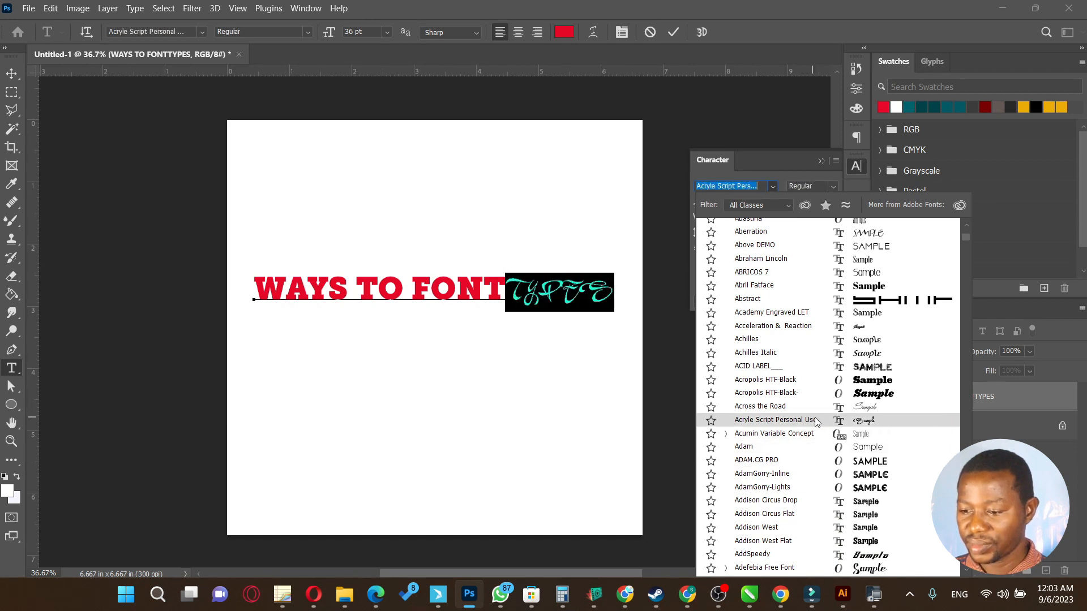
click(815, 421)
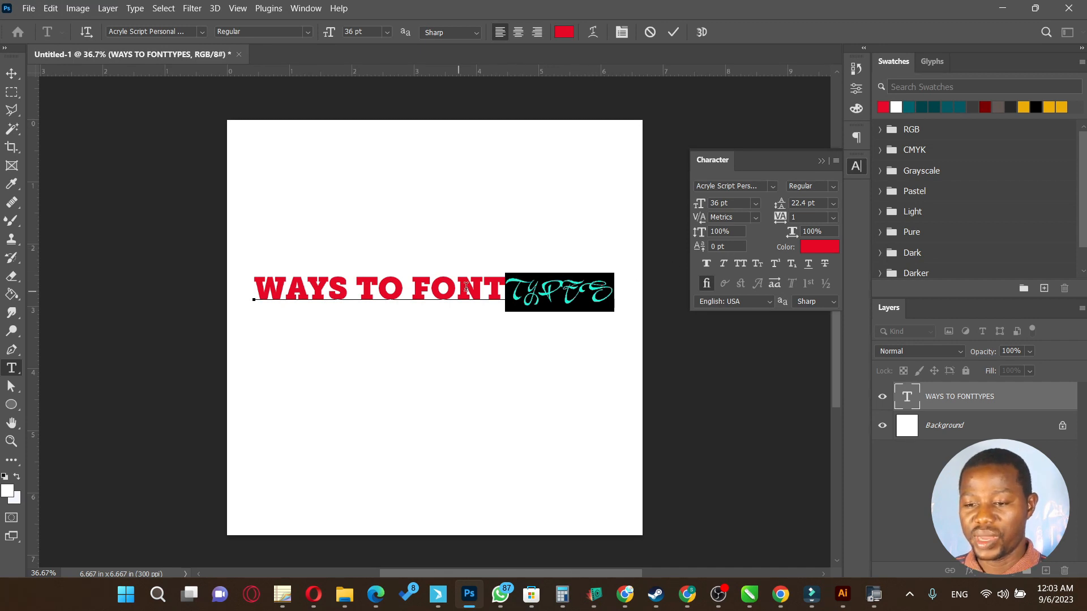
Reselect only the TYPES letters at the end of the text line and set their size to 48 pt.
key(Left)
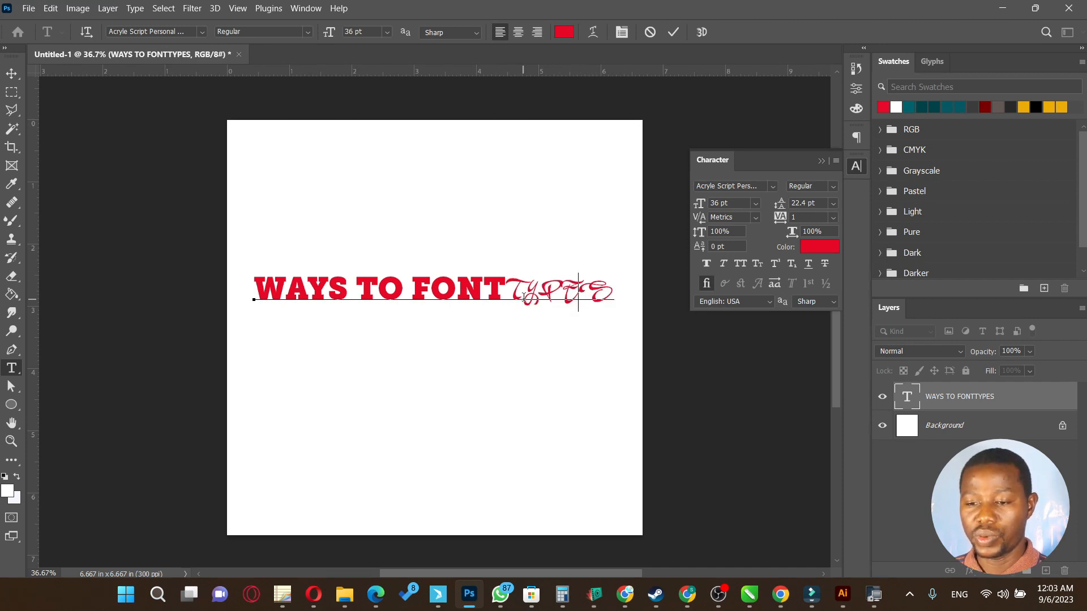
click(610, 294)
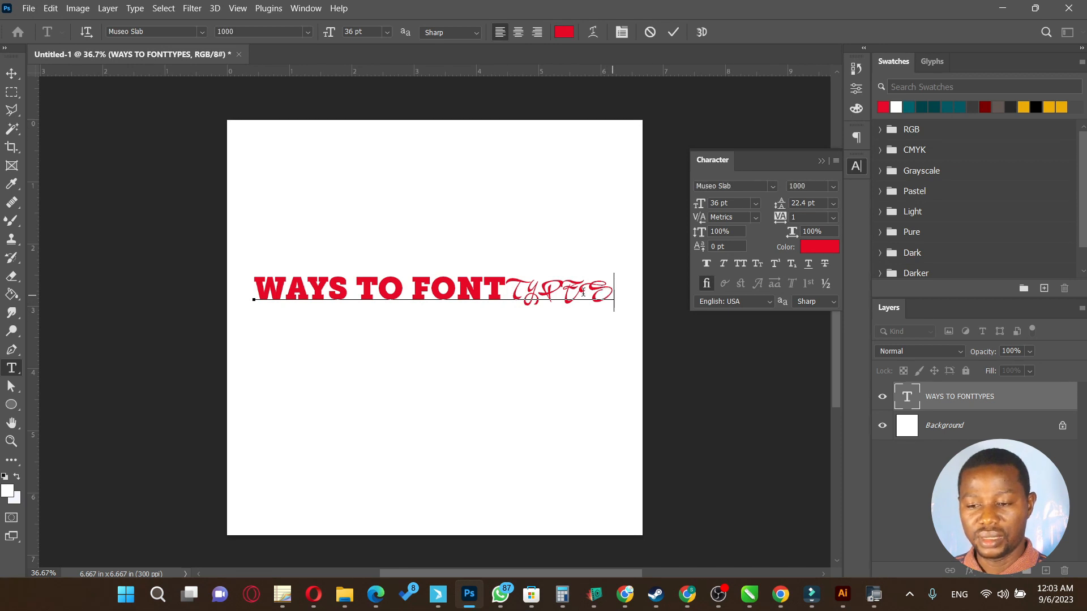
key(shift+Left)
key(shift+Left)
key(shift+Left)
key(shift+Left)
key(shift+Left)
key(Left)
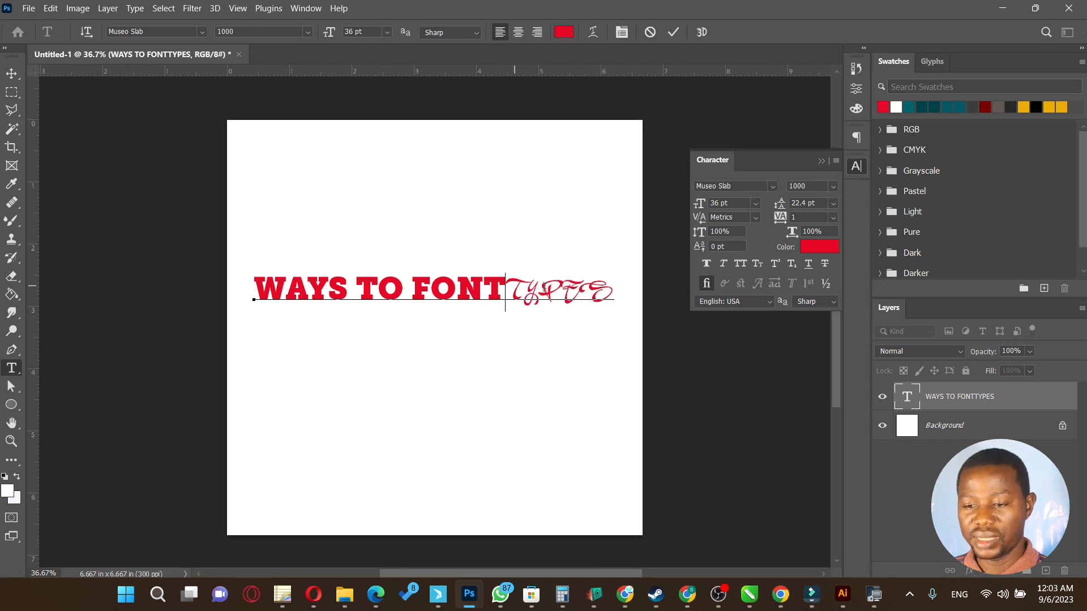
key(shift+Right)
key(shift+Right)
key(shift+Right)
key(shift+Right)
key(shift+Right)
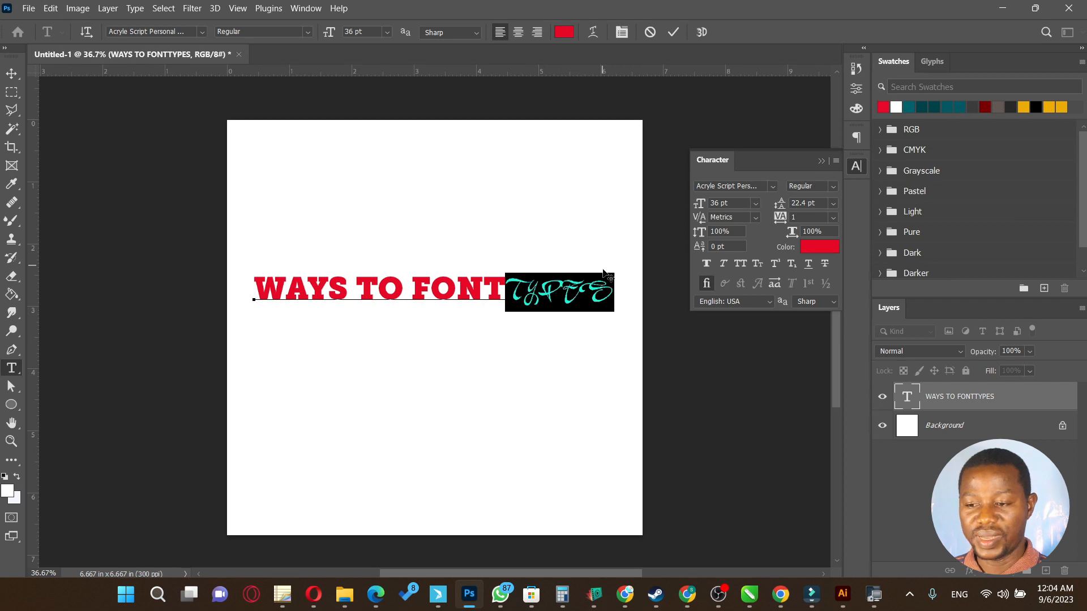
click(755, 203)
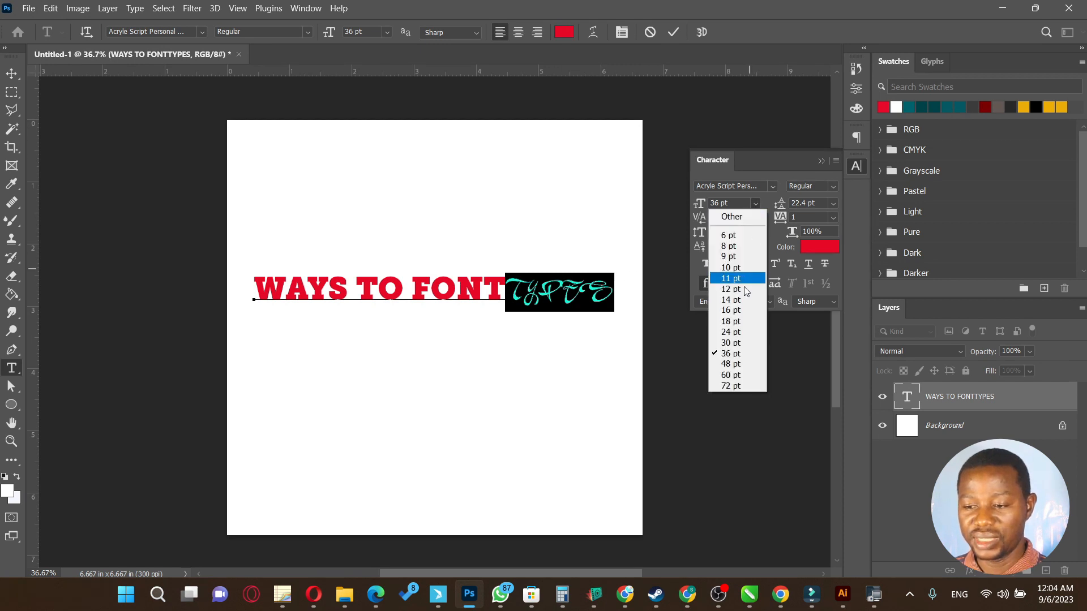
click(730, 364)
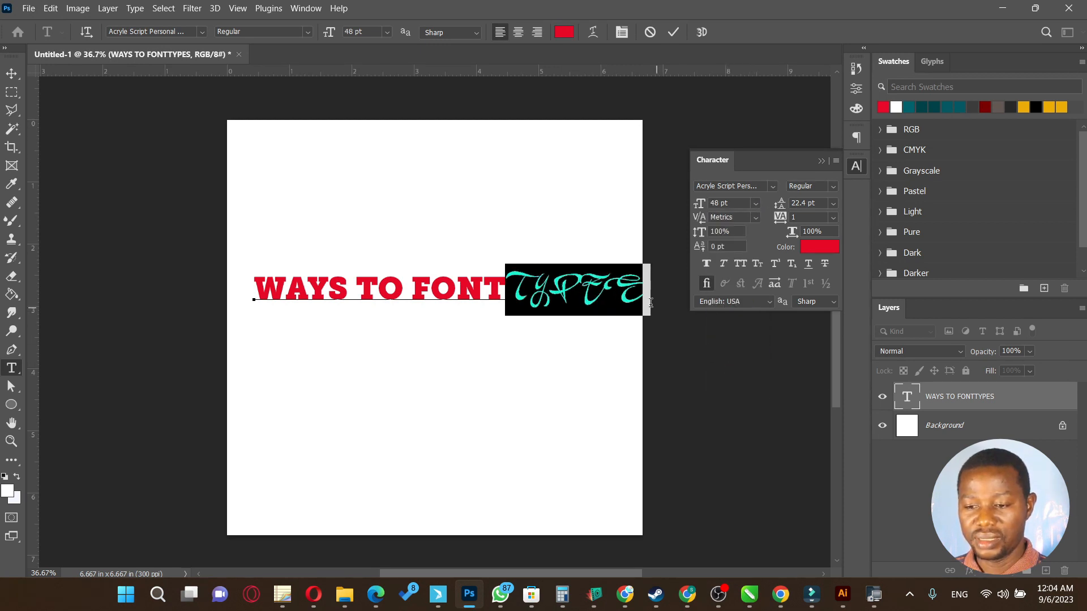
Try 14 pt and 12 pt on the selected TYPES letters, and settle on a size of 24 pt.
click(754, 202)
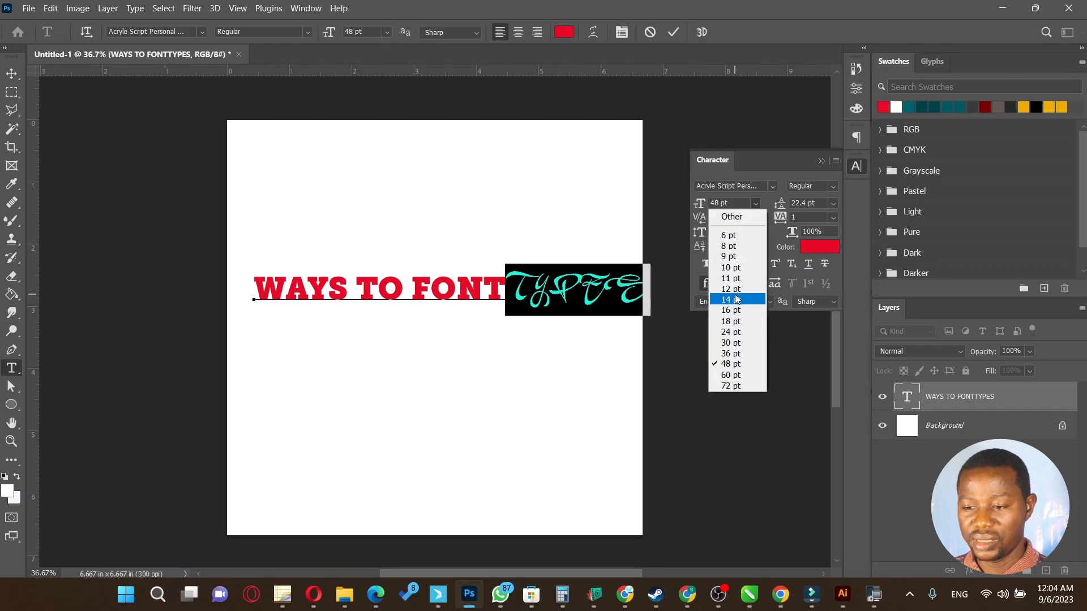
click(733, 299)
click(755, 204)
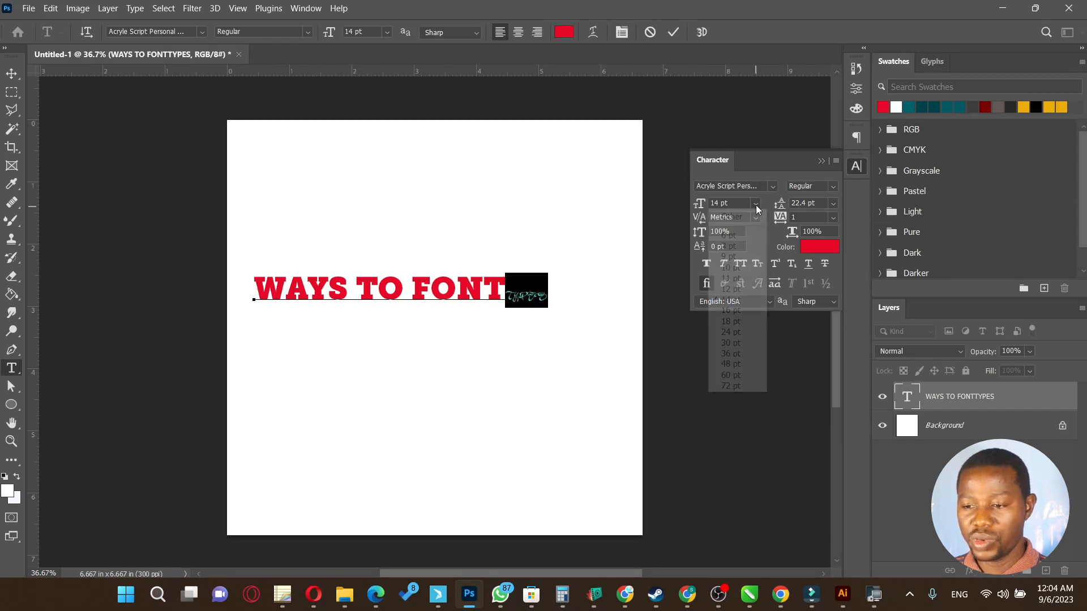
click(737, 290)
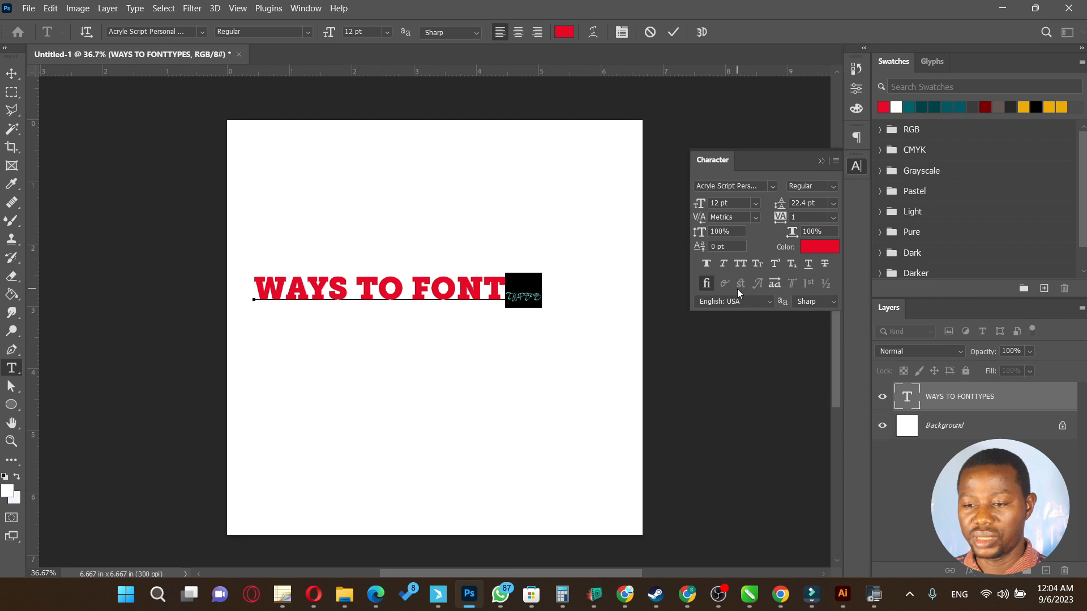
click(755, 203)
click(734, 332)
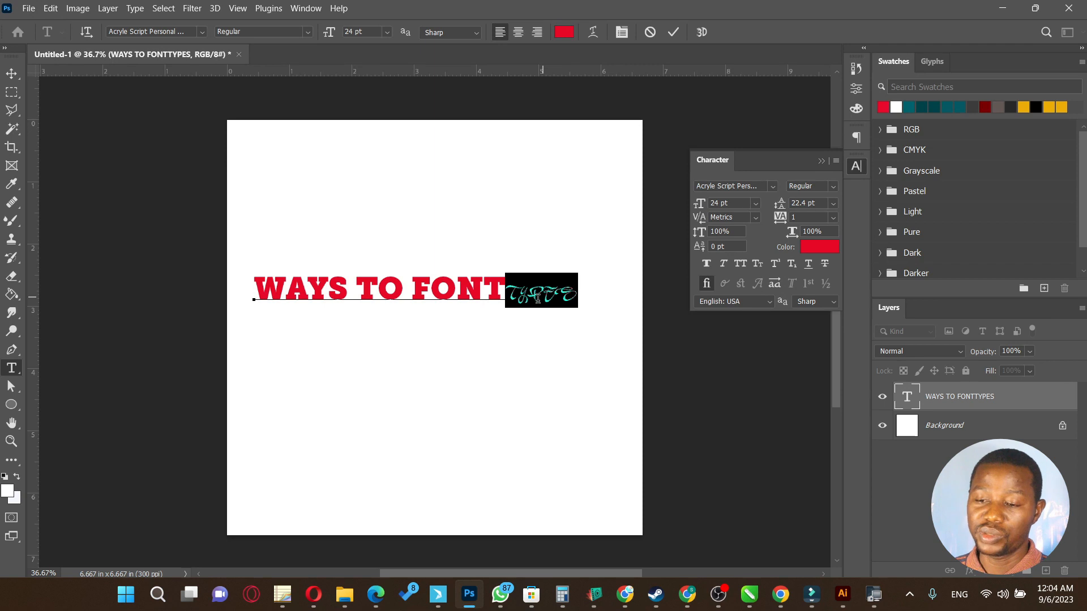
Recolour the selected TYPES letters violet-blue with a hue of 251° and finish editing the text line.
click(815, 244)
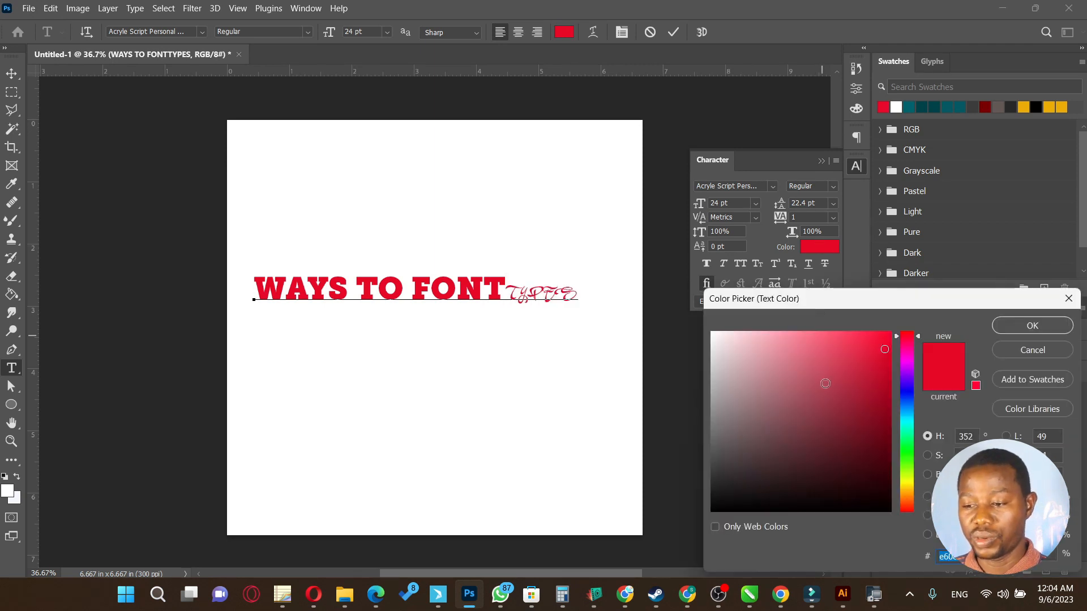
click(910, 392)
drag(910, 392, 910, 385)
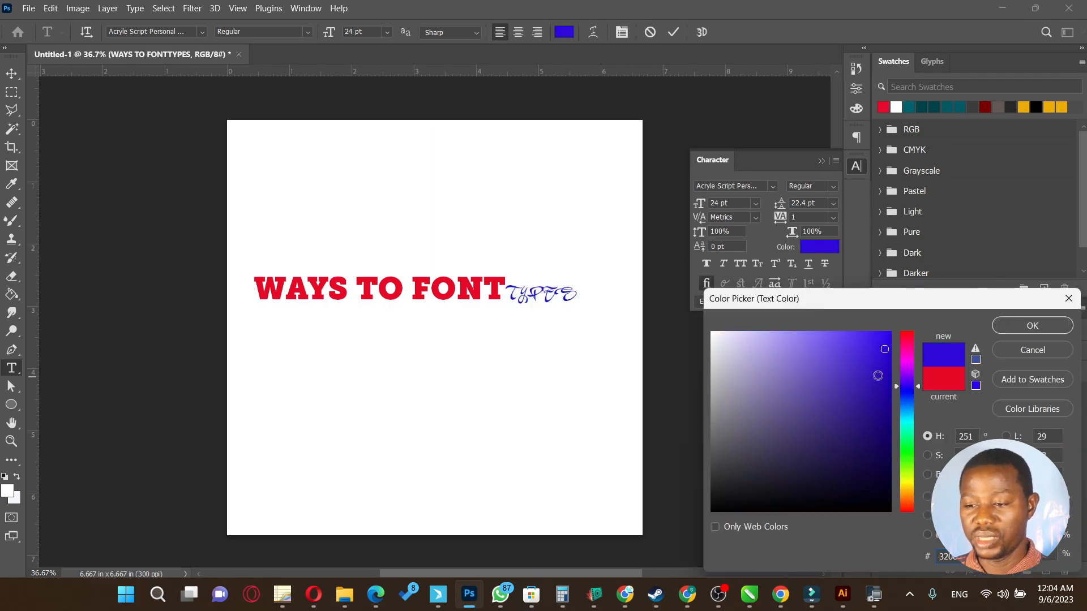
click(1031, 326)
click(553, 290)
click(11, 75)
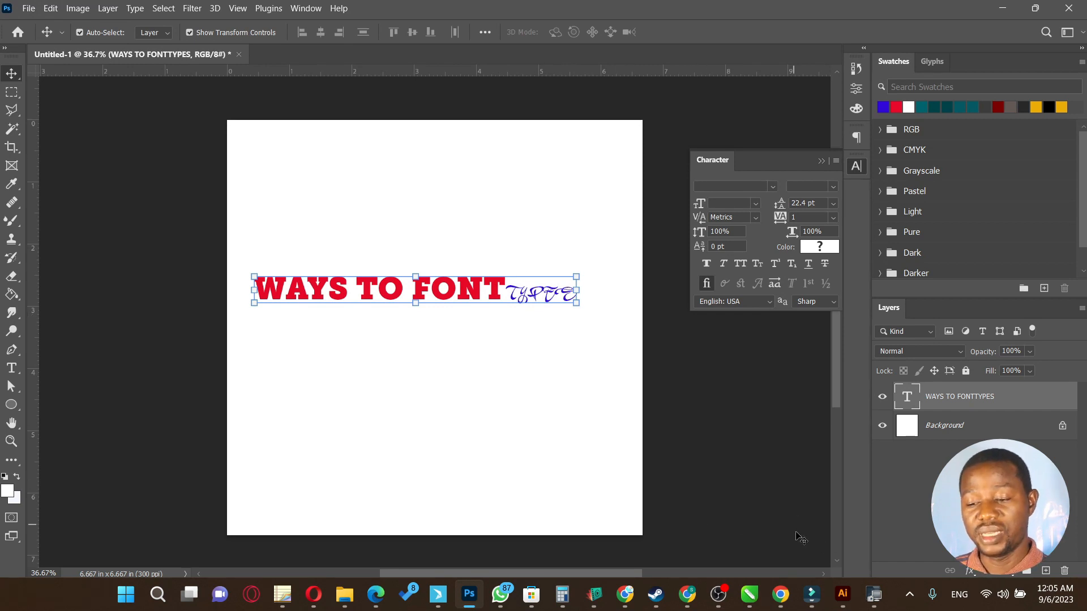
Switch to Chrome, search for "GOOGLE LOGO" in place of a new address, and show the image results.
mouse_move(785, 607)
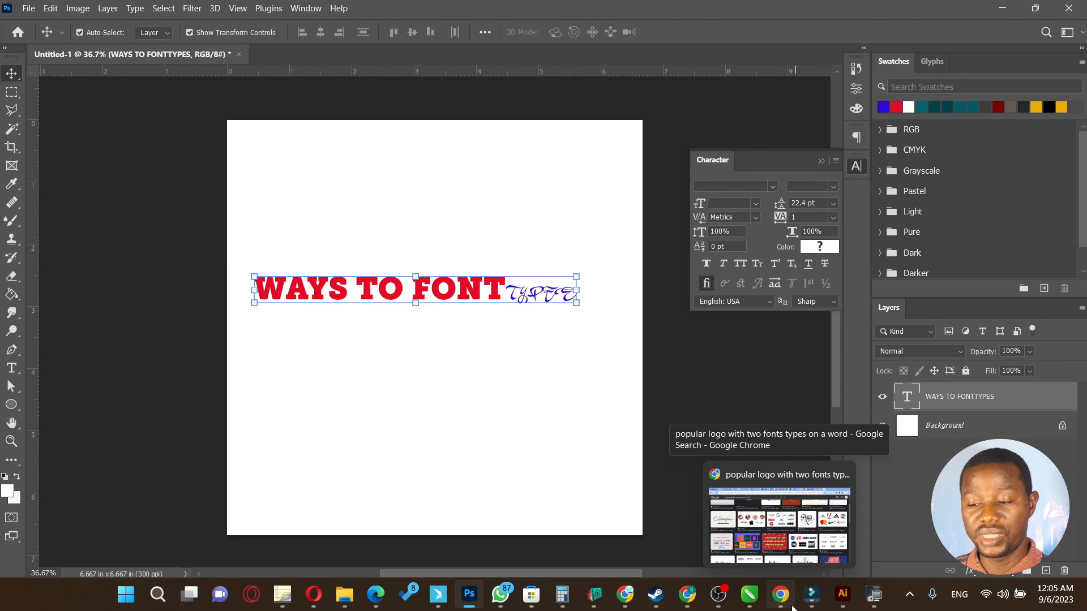
click(792, 607)
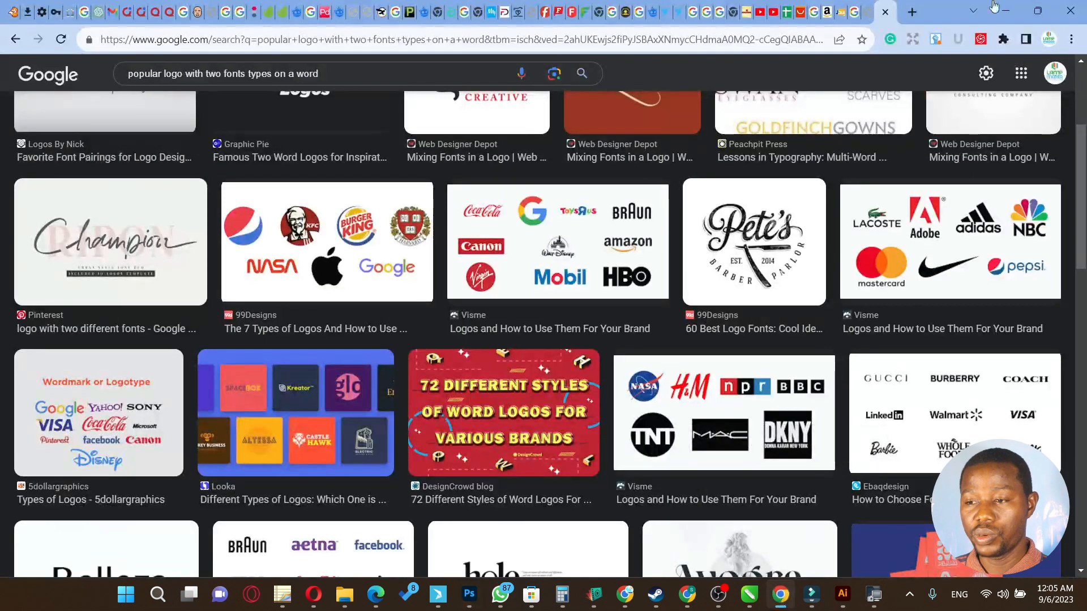
click(911, 12)
click(778, 40)
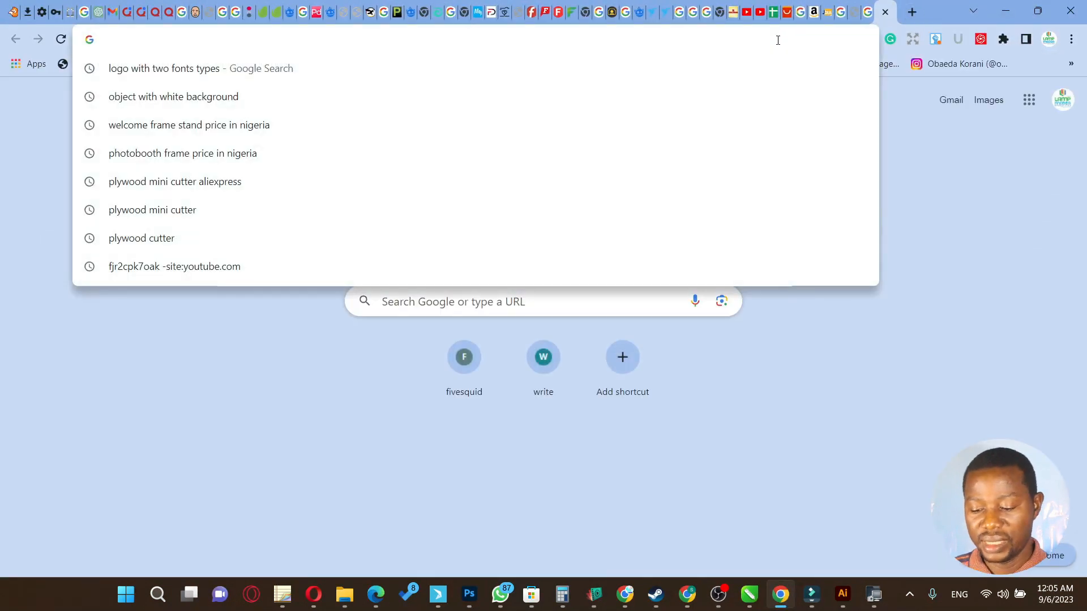
text(GOOGLE LOG)
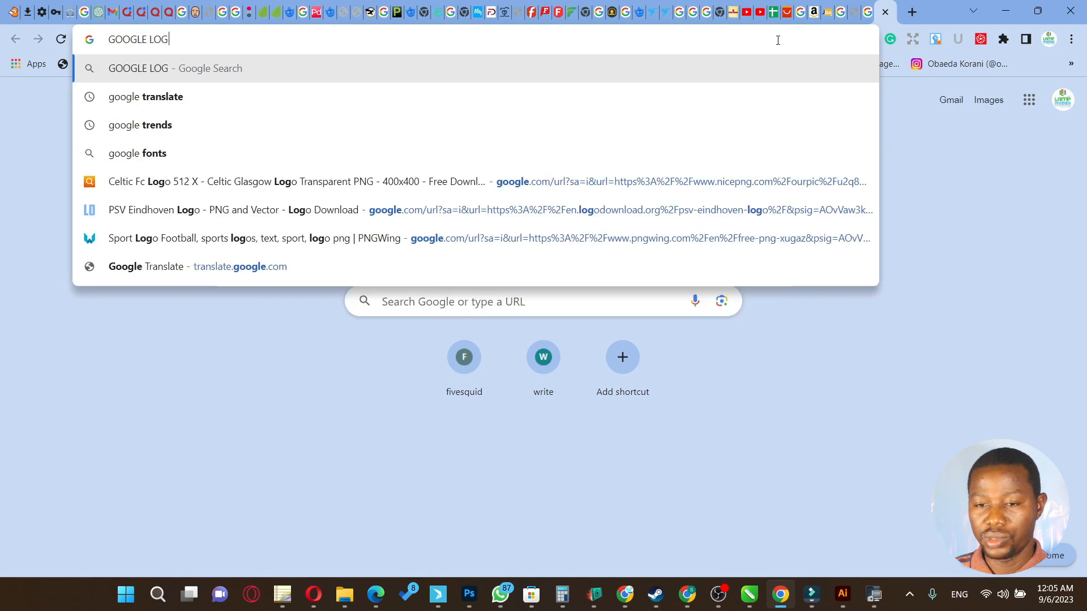
text(O)
key(Return)
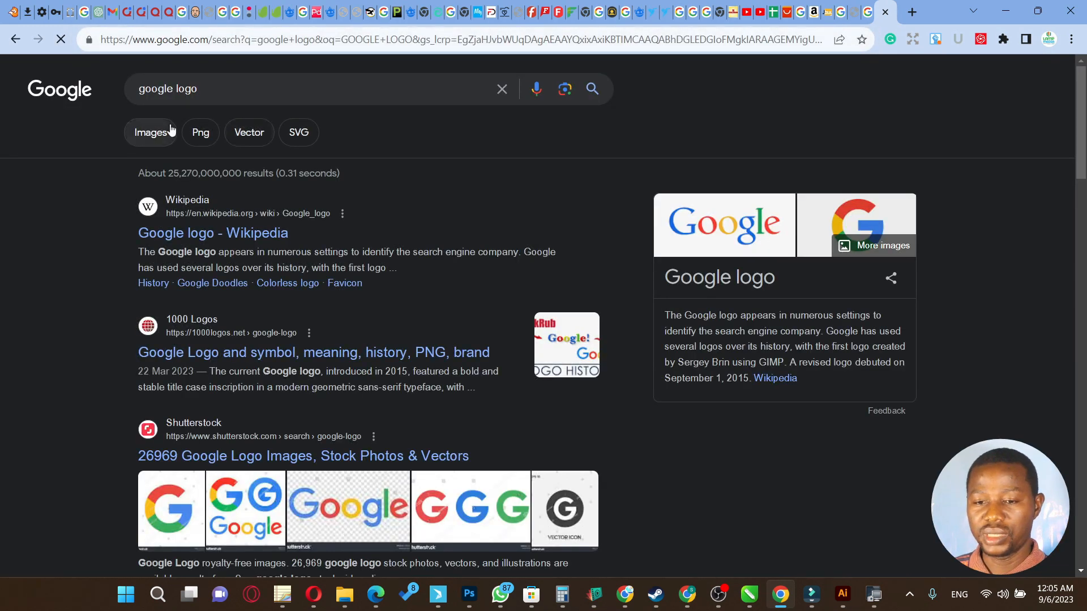
click(171, 131)
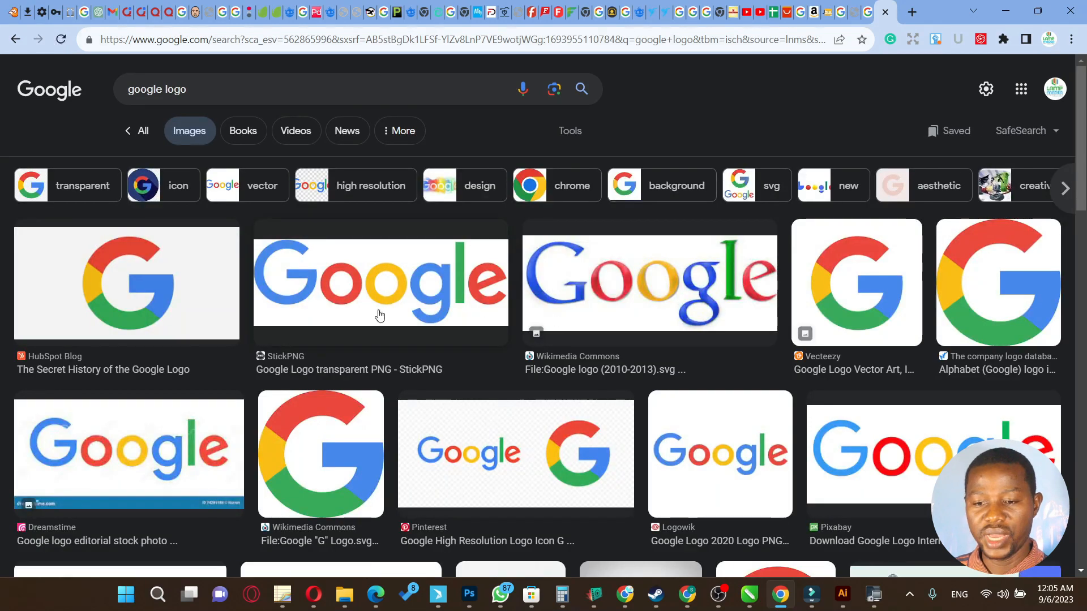
Copy the StickPNG Google logo image and paste it into the Photoshop document as a new layer.
right_click(379, 274)
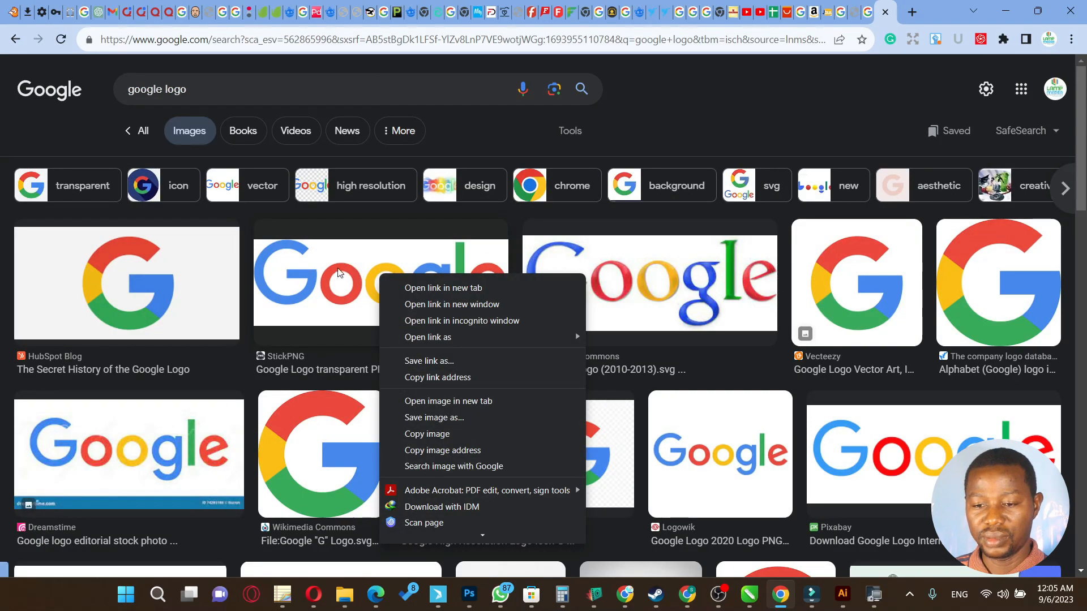
click(448, 435)
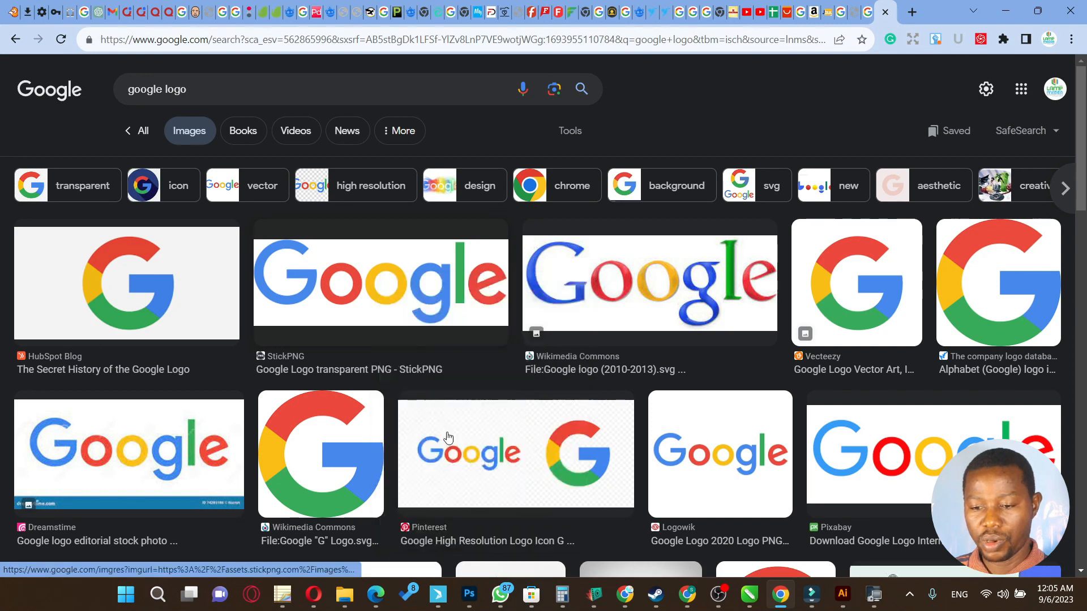
key(alt+Tab)
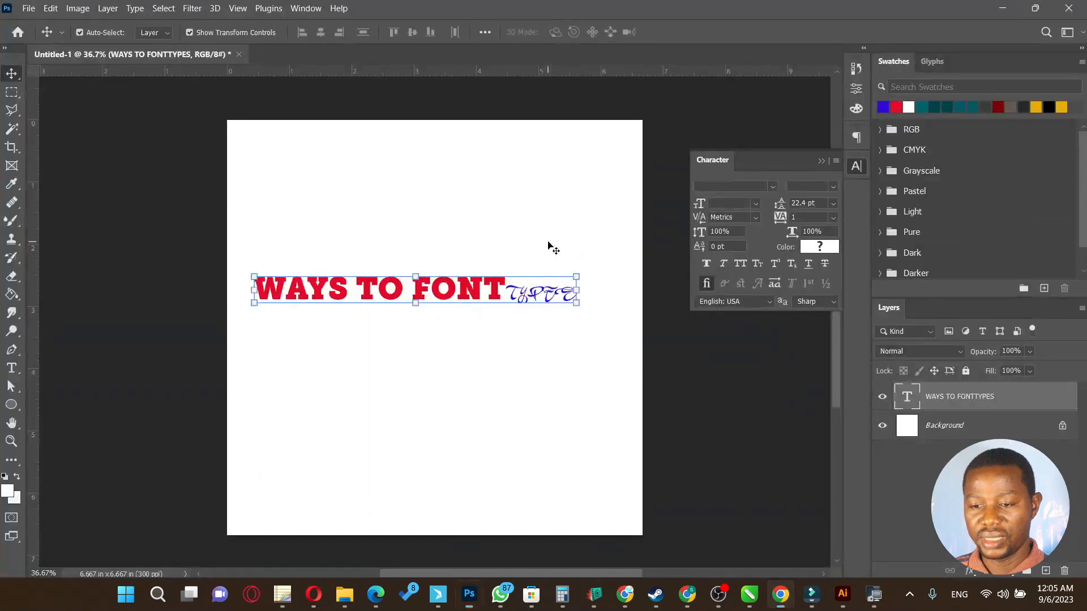
key(ctrl+v)
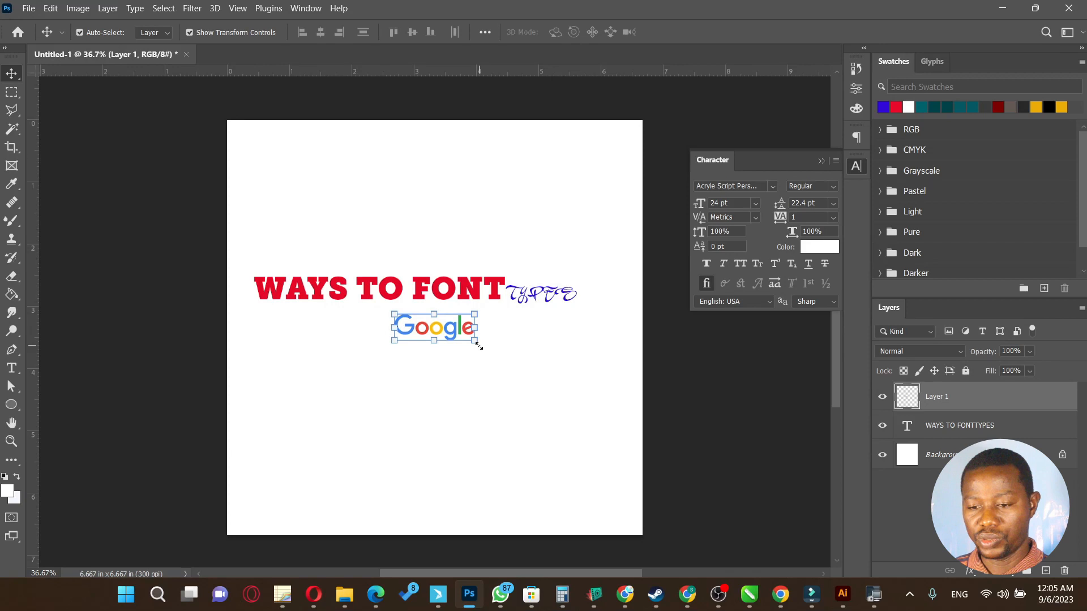
Scale the pasted Google logo to about 231% and move it down so it sits below the text line.
drag(505, 357, 526, 366)
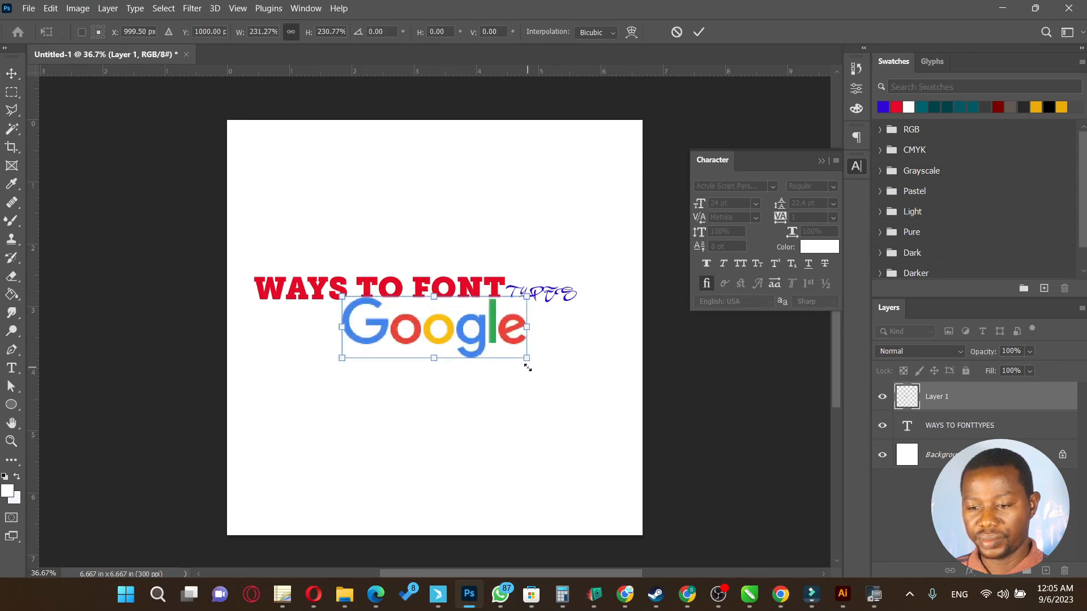
drag(493, 328, 494, 359)
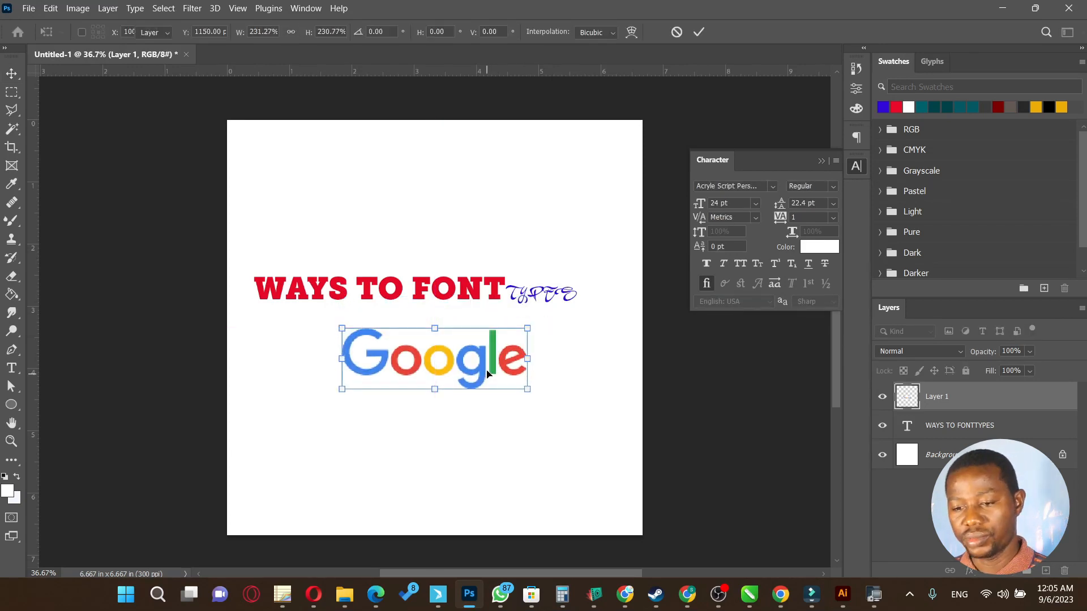
key(Return)
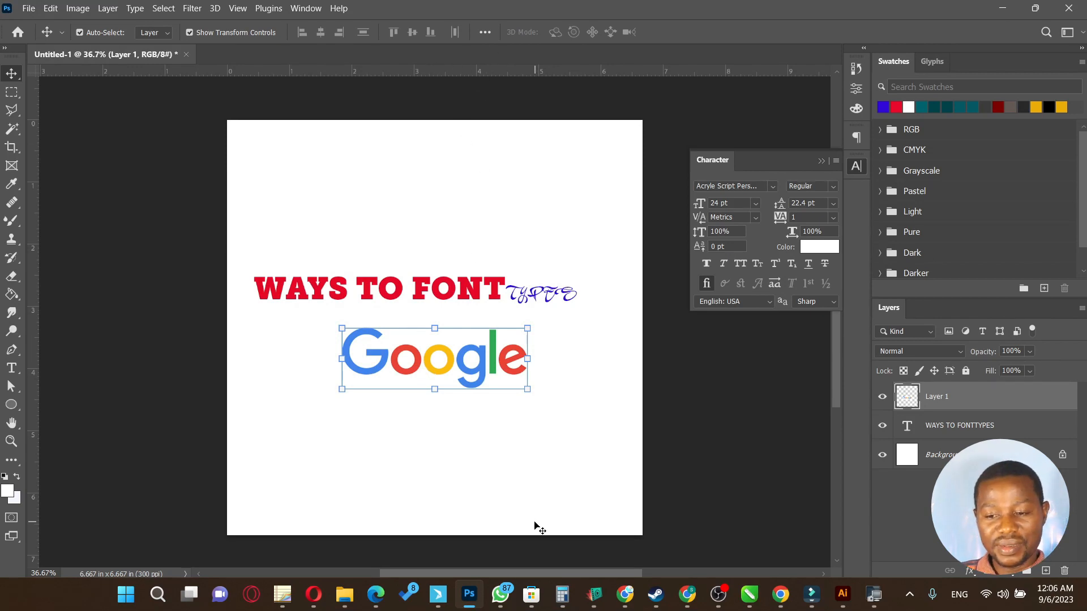
key(t)
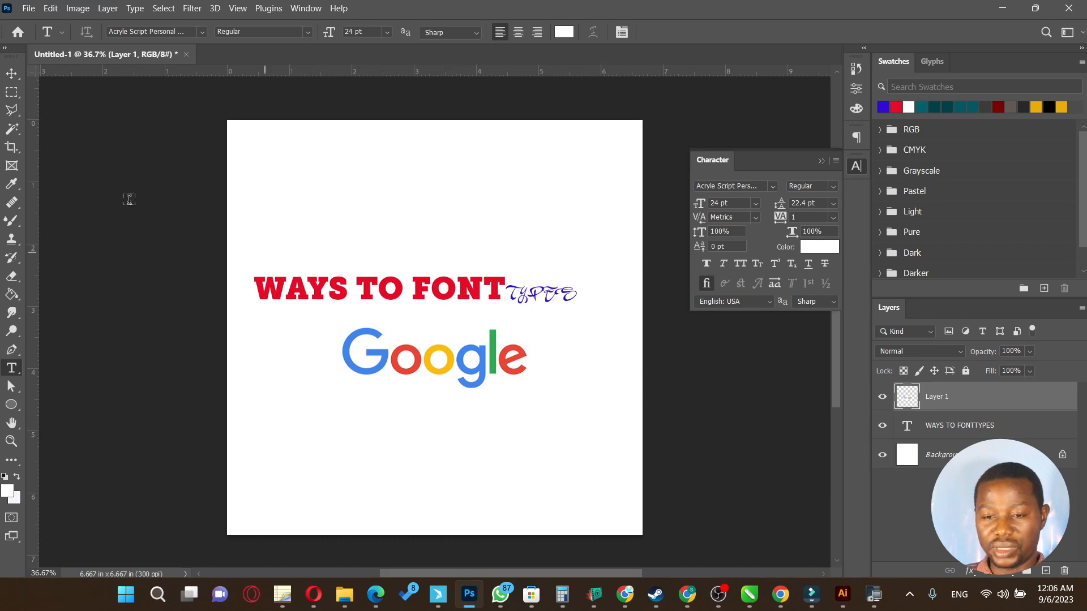
click(11, 73)
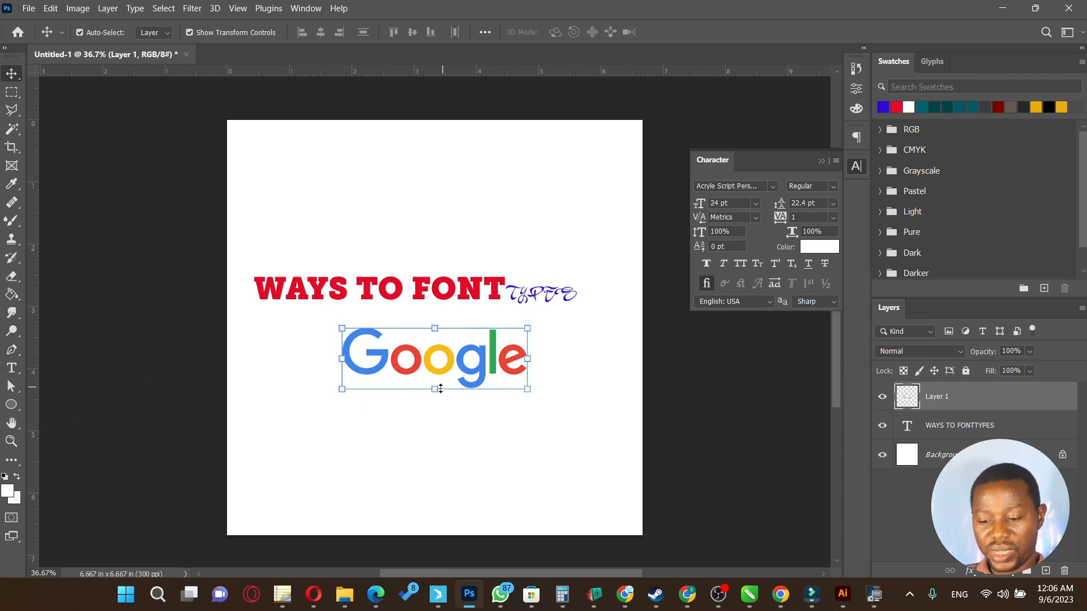
Sample the Google logo's blue, red, yellow and green with the Eyedropper so they join the recent swatches.
key(i)
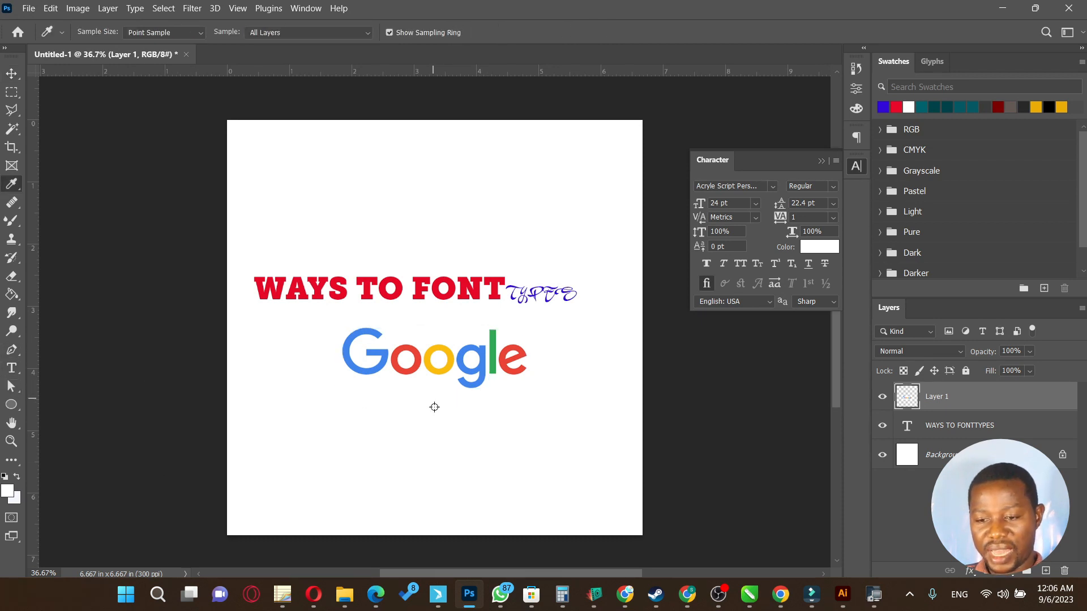
click(374, 369)
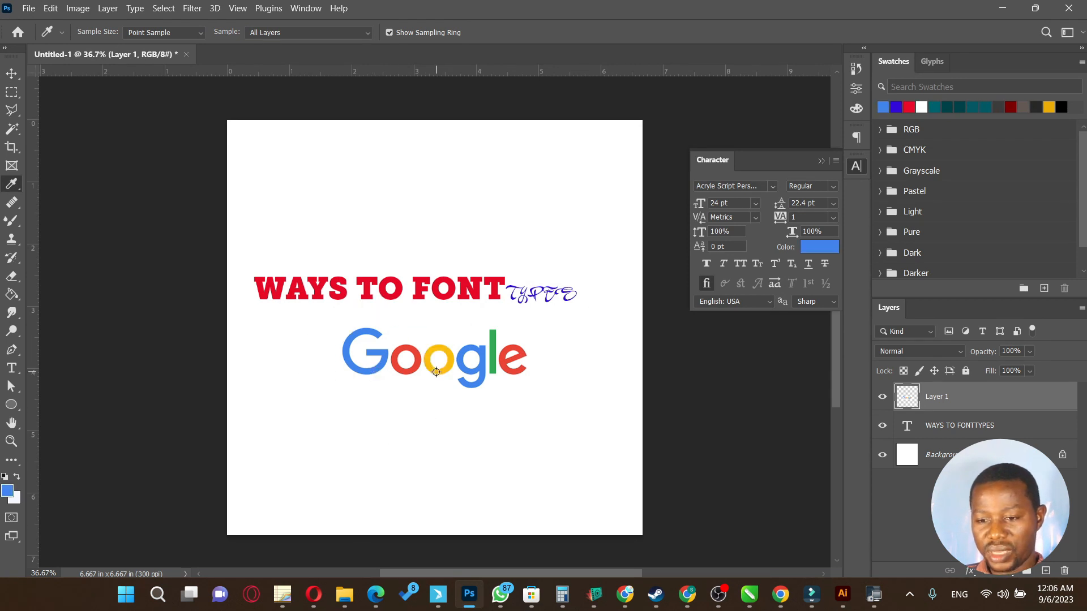
click(405, 372)
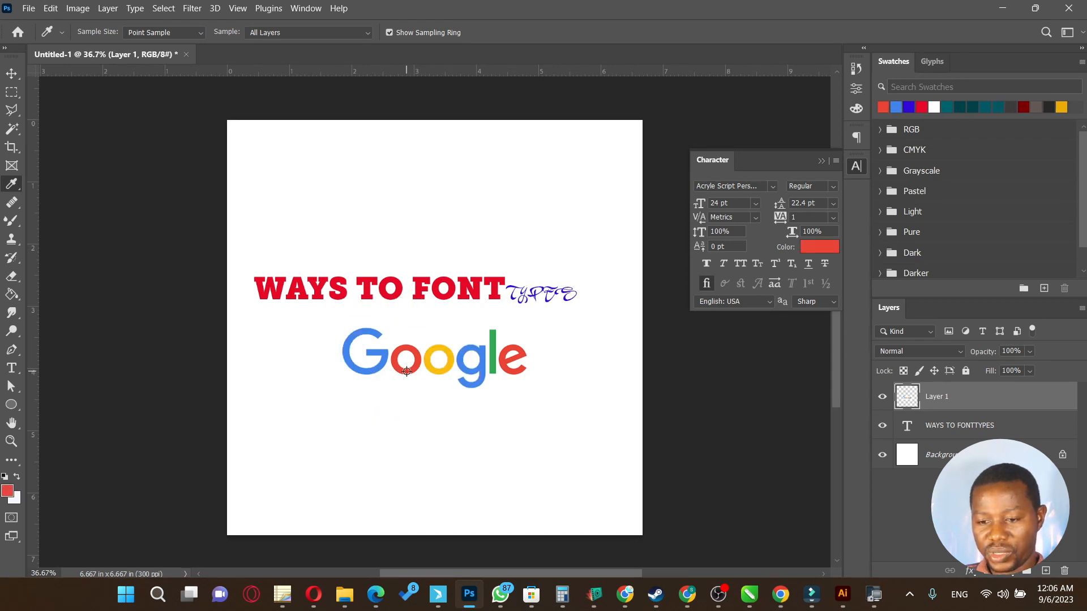
click(447, 372)
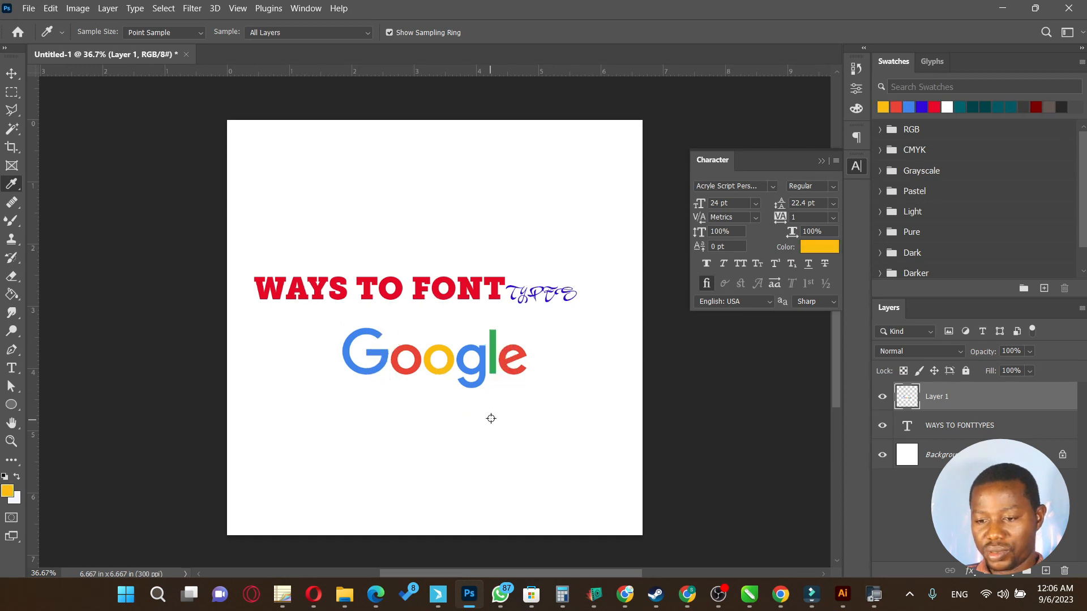
click(494, 368)
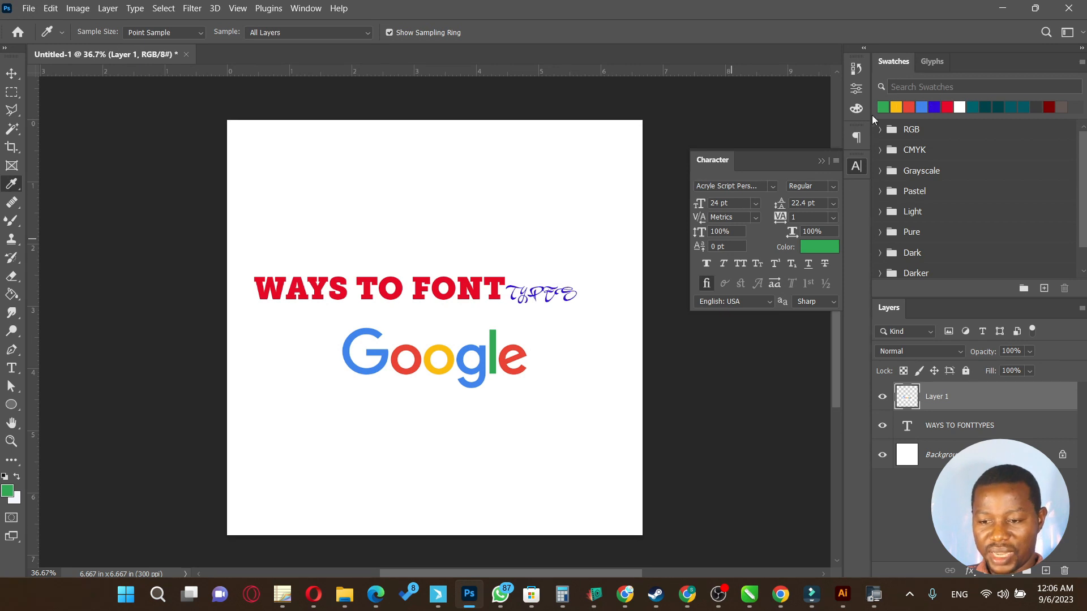
Add a new text layer reading "Google" below the pasted logo.
click(12, 369)
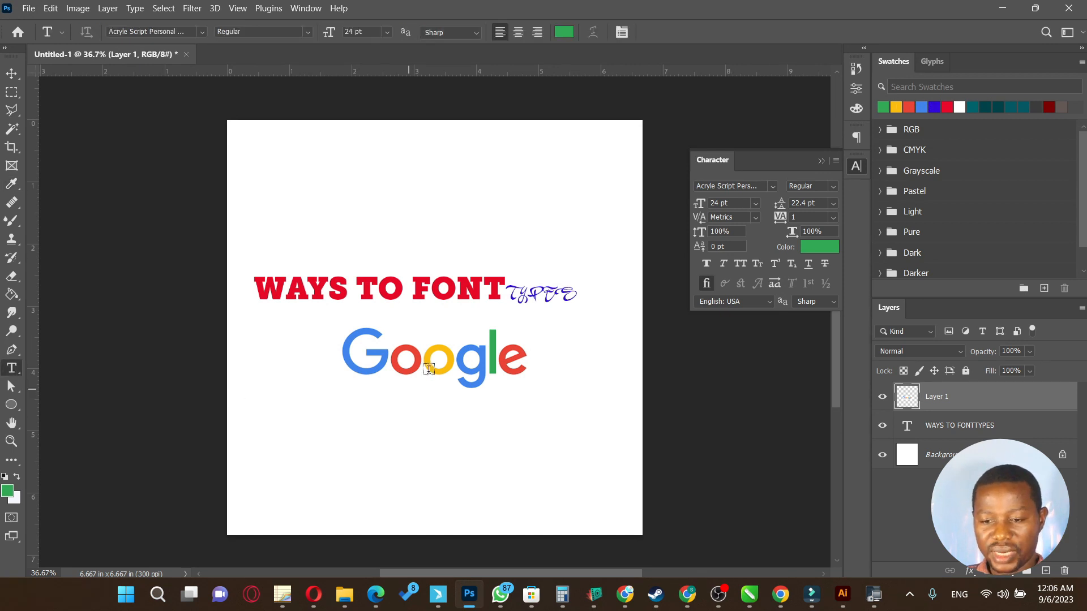
click(307, 462)
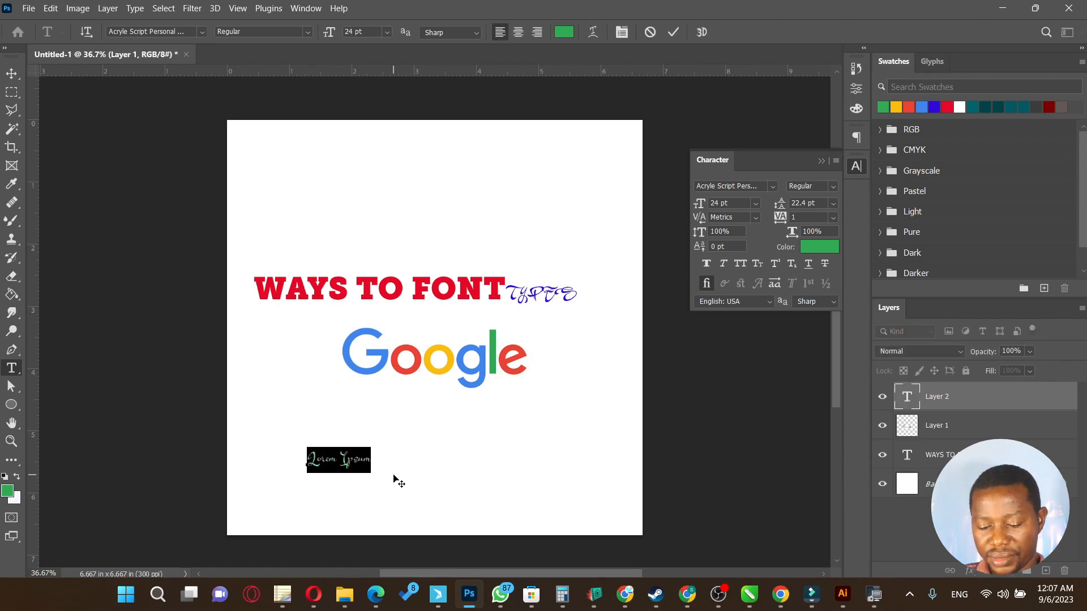
text(G)
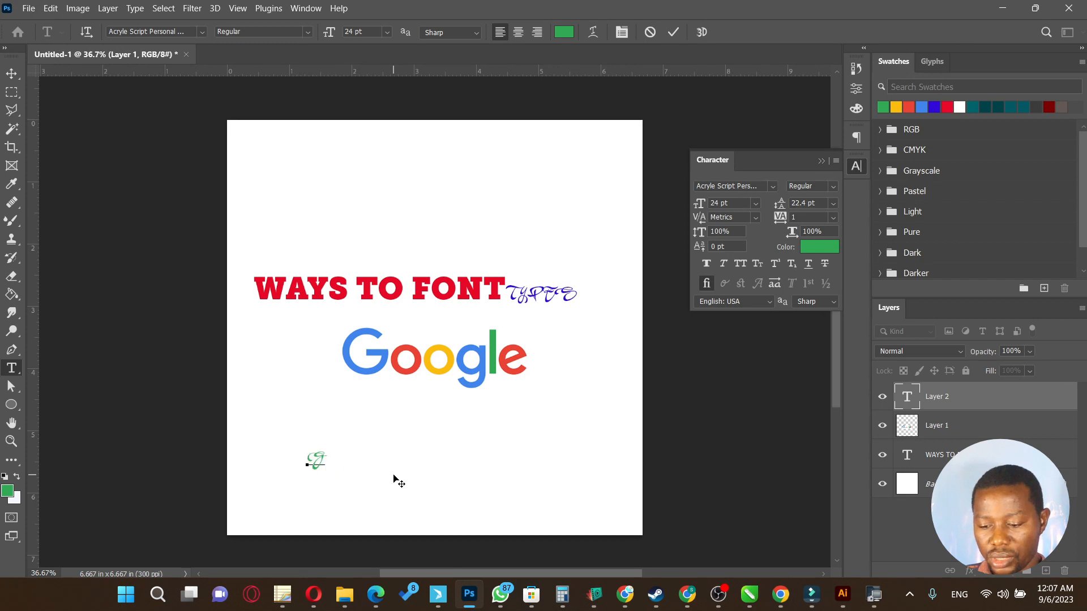
text(oogle)
Scale the new Google text to about 322% and move it beneath the logo.
click(12, 74)
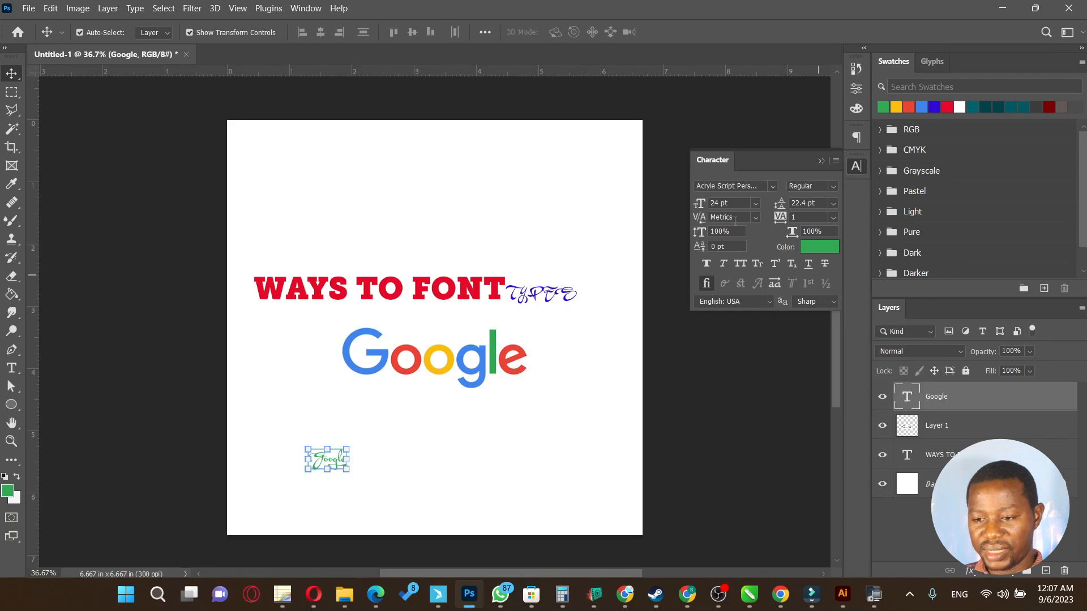
drag(347, 448, 439, 400)
drag(417, 443, 487, 458)
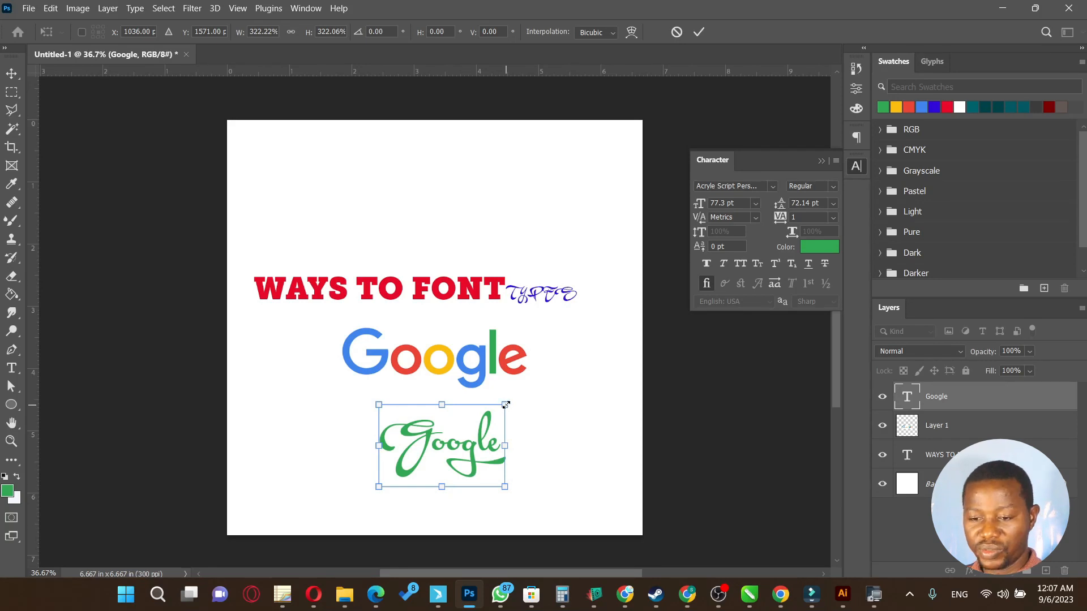
key(Return)
Set the Google text's font to Core Sans A 45 Regular.
click(748, 187)
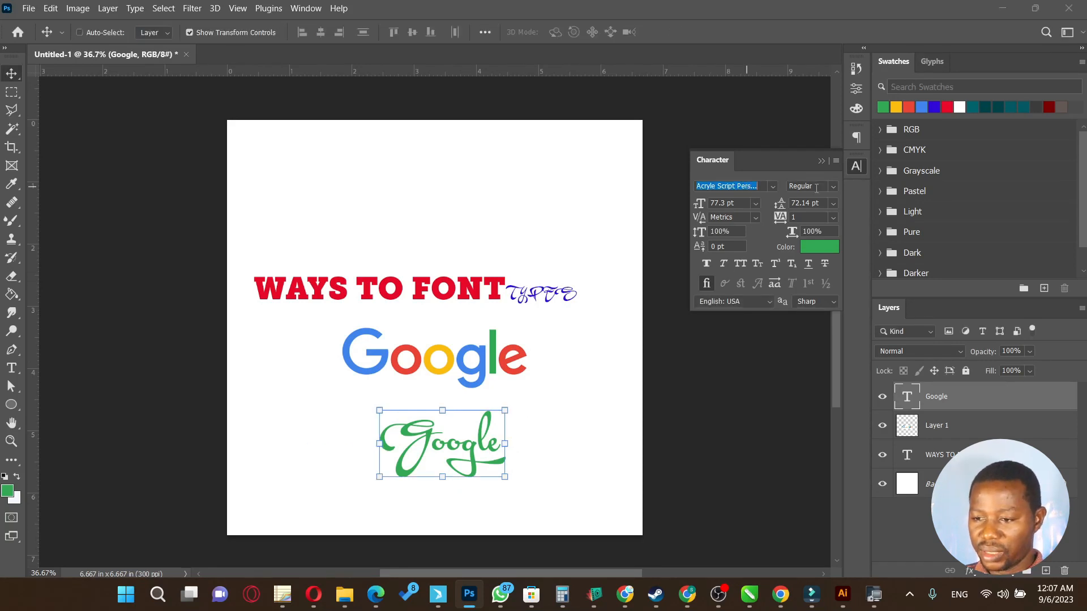
text(co)
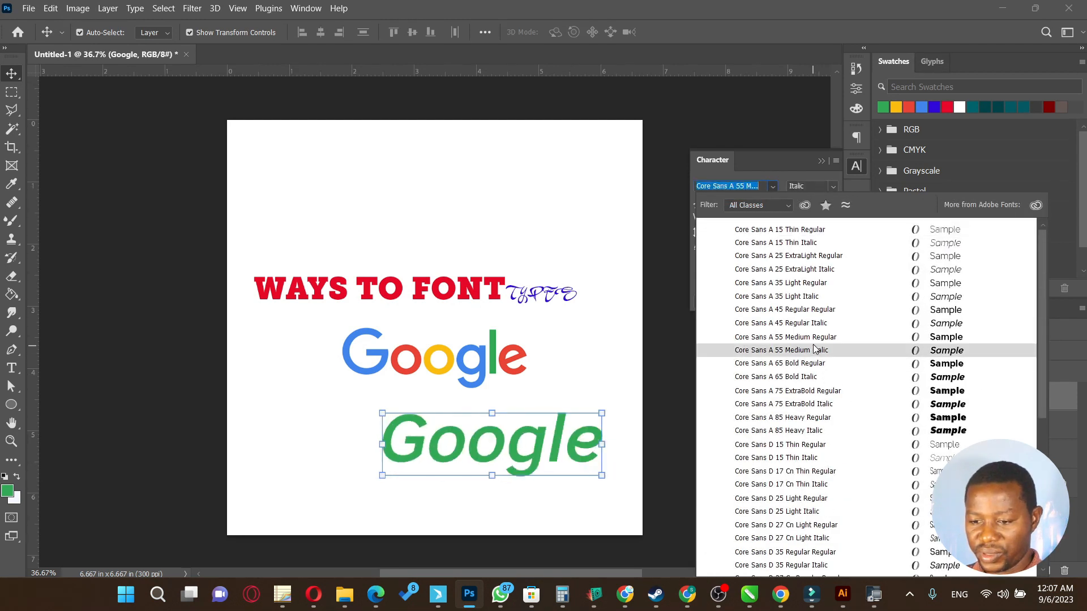
click(823, 310)
Shift the Google text and the logo above it sideways until they are centred on each other.
drag(535, 456, 482, 453)
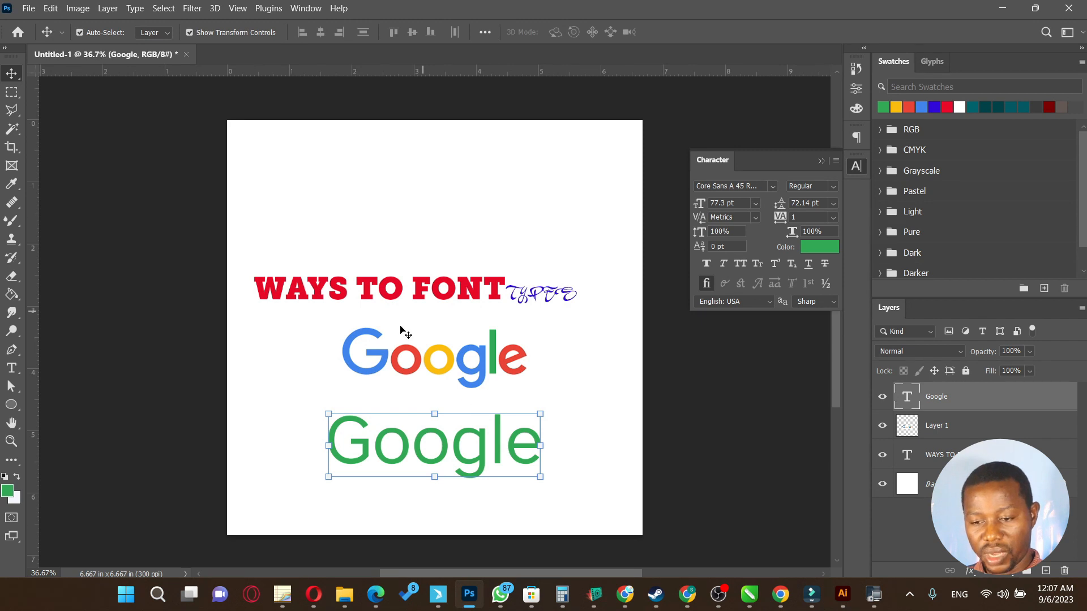
drag(485, 371, 471, 371)
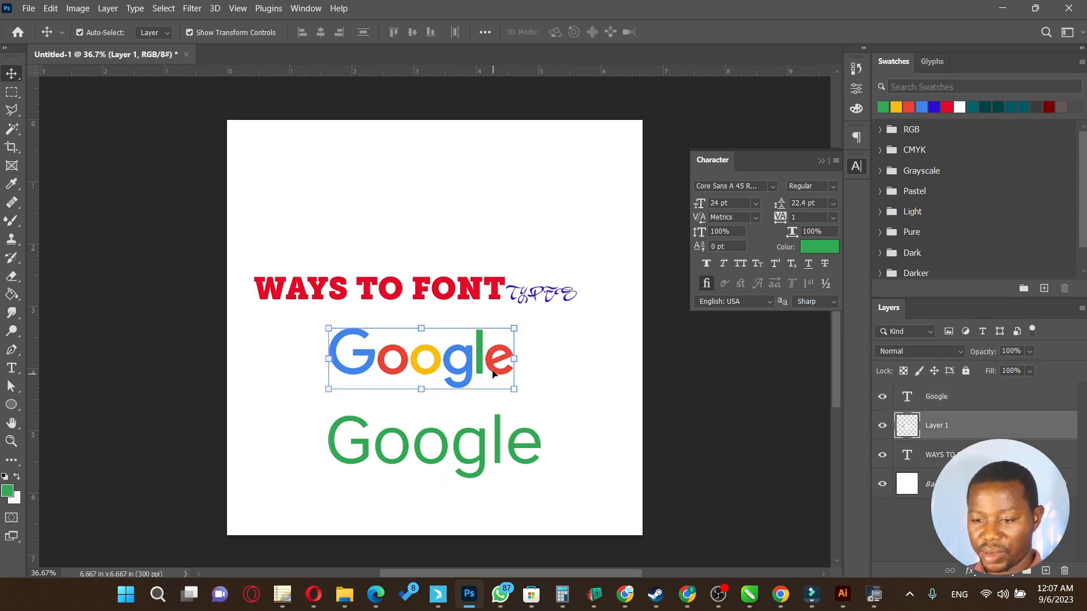
drag(487, 444, 465, 451)
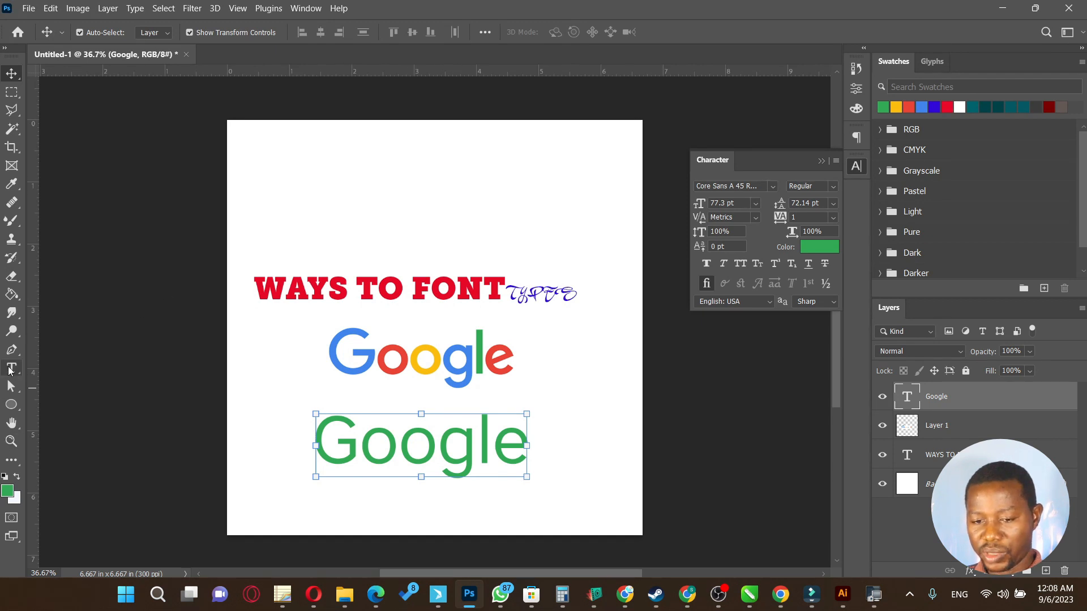
Recolour the capital G of the Google text with the sampled blue and the first o with the sampled red.
click(10, 369)
click(357, 449)
key(shift+Left)
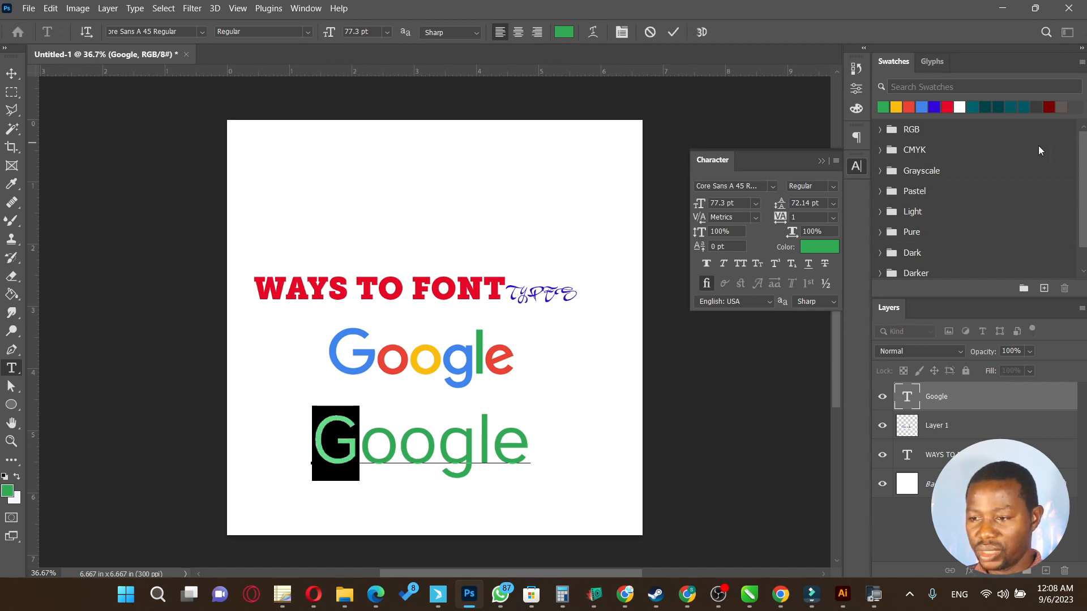
click(923, 106)
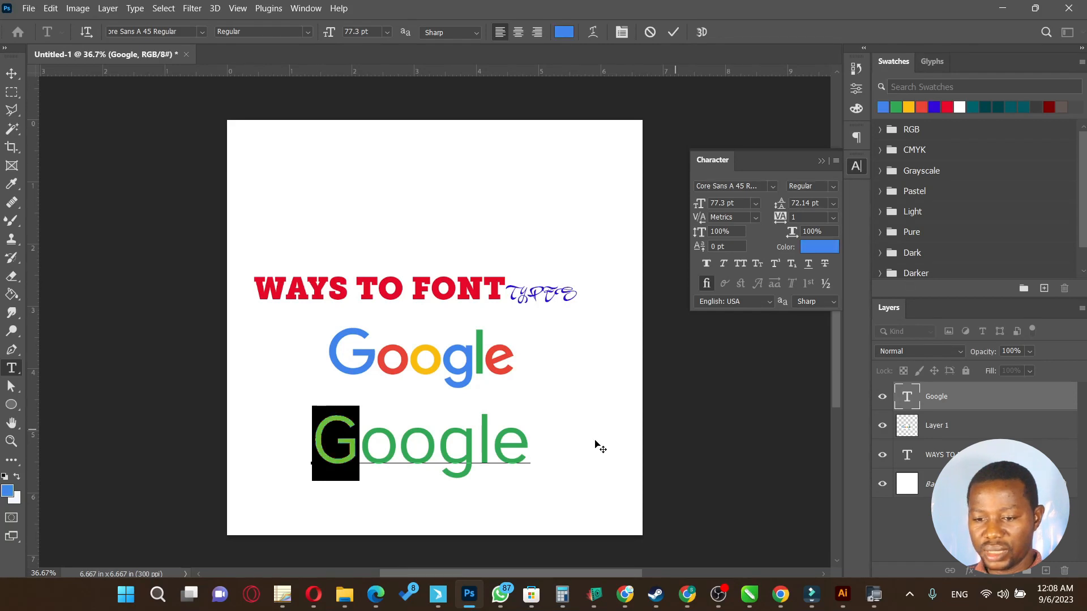
click(394, 438)
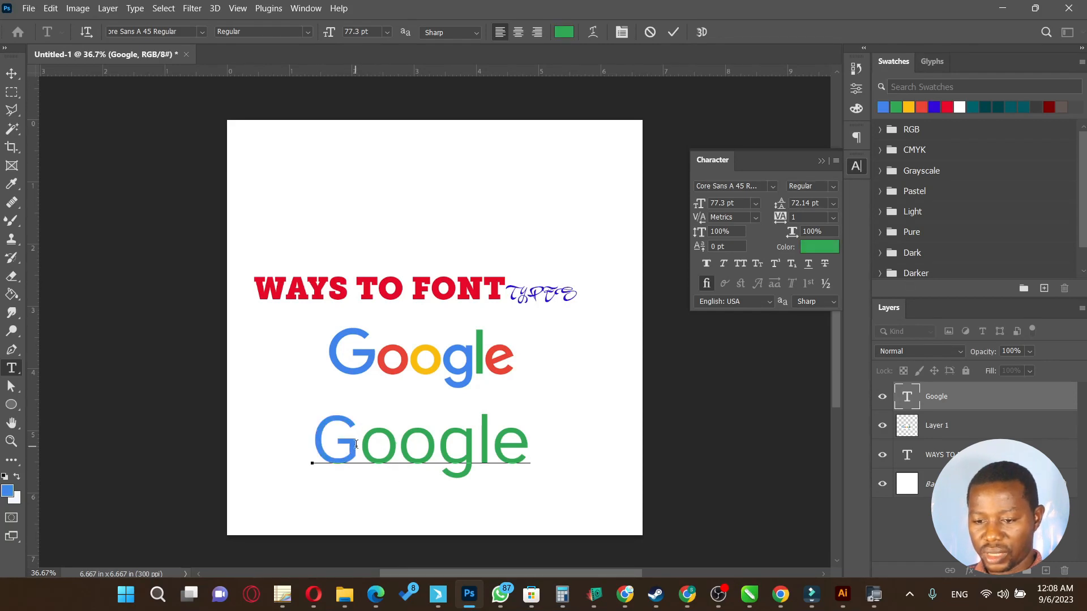
key(shift+Left)
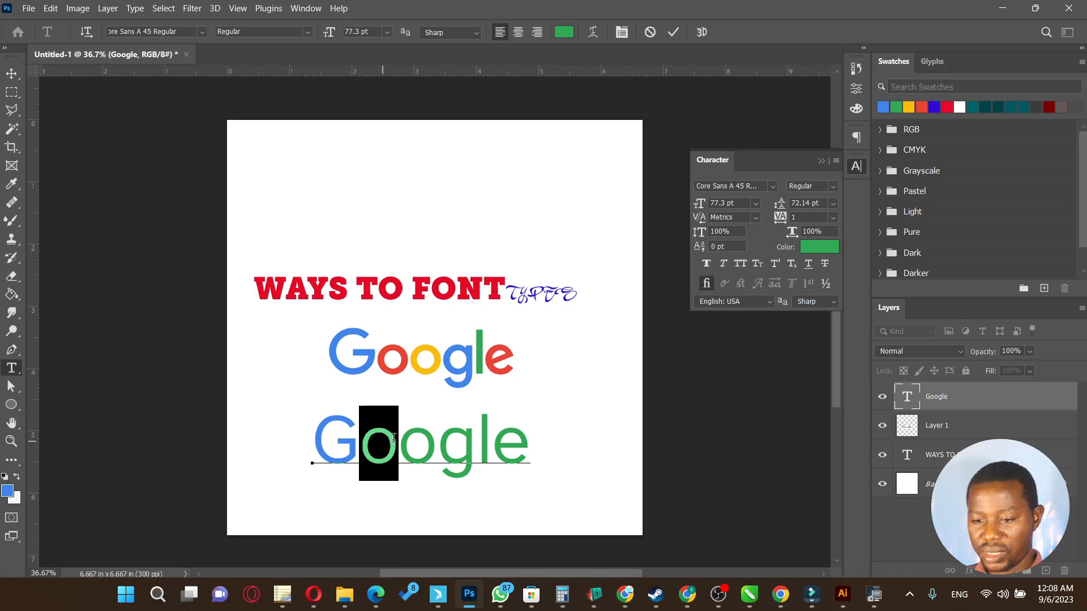
click(924, 106)
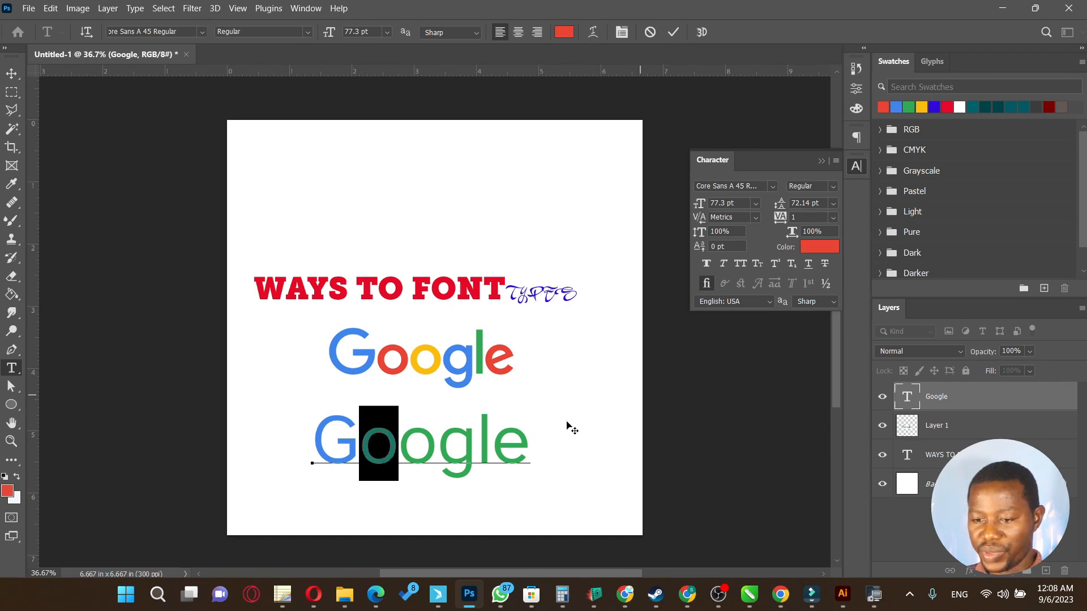
Recolour the second o of the Google text with the sampled yellow and the lowercase g with the sampled blue.
click(437, 442)
drag(405, 443, 432, 443)
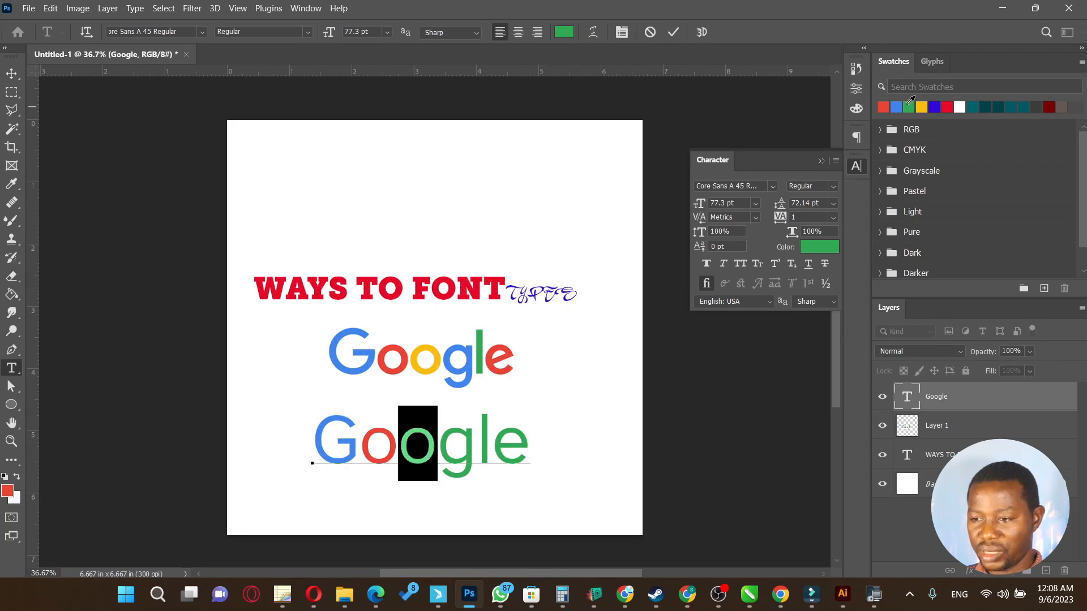
click(921, 106)
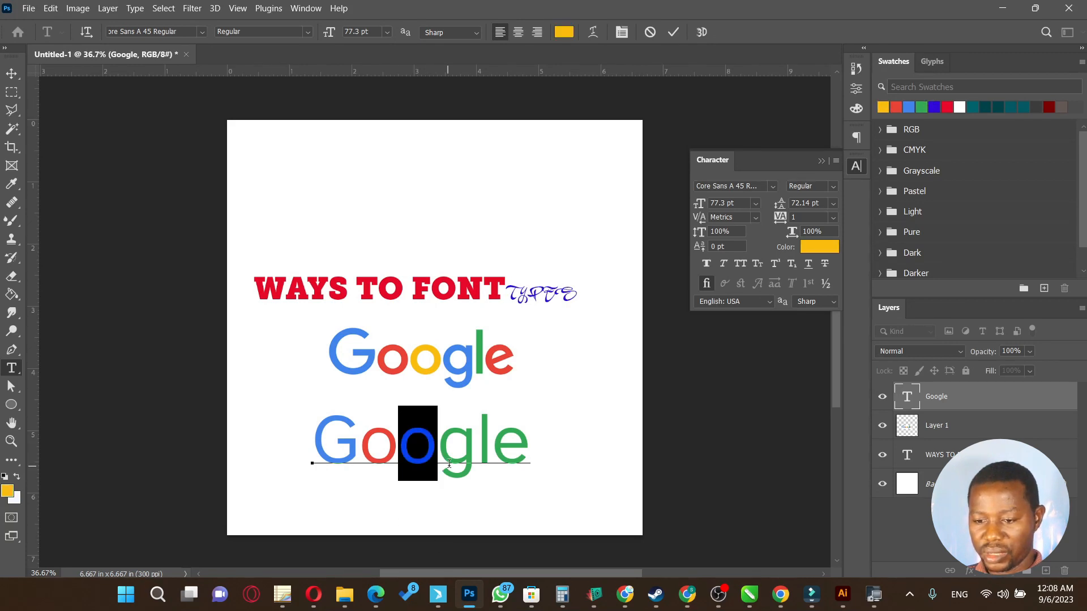
drag(470, 456, 449, 445)
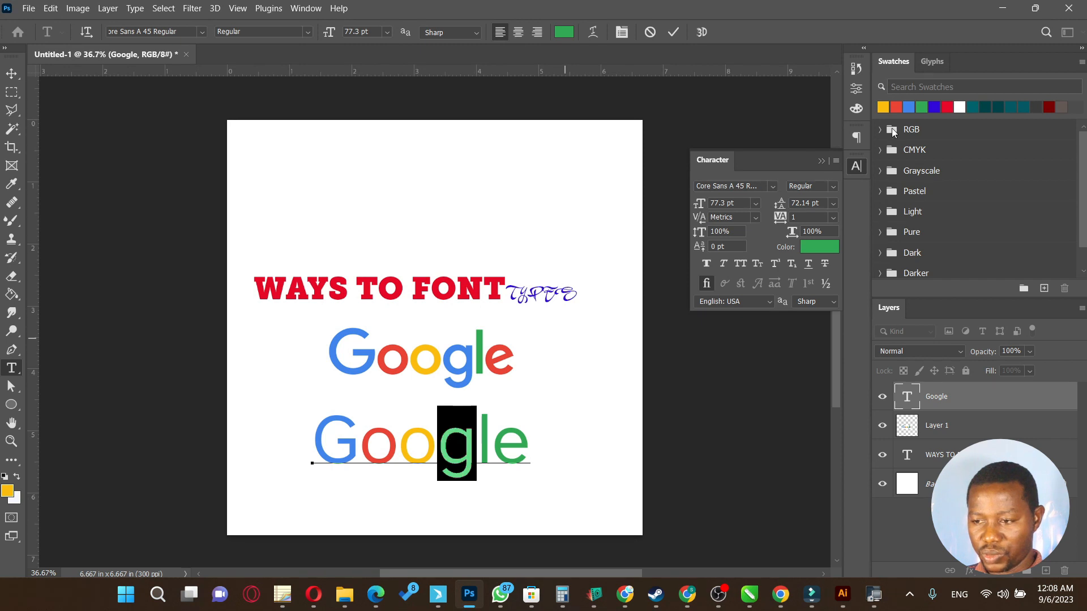
click(909, 107)
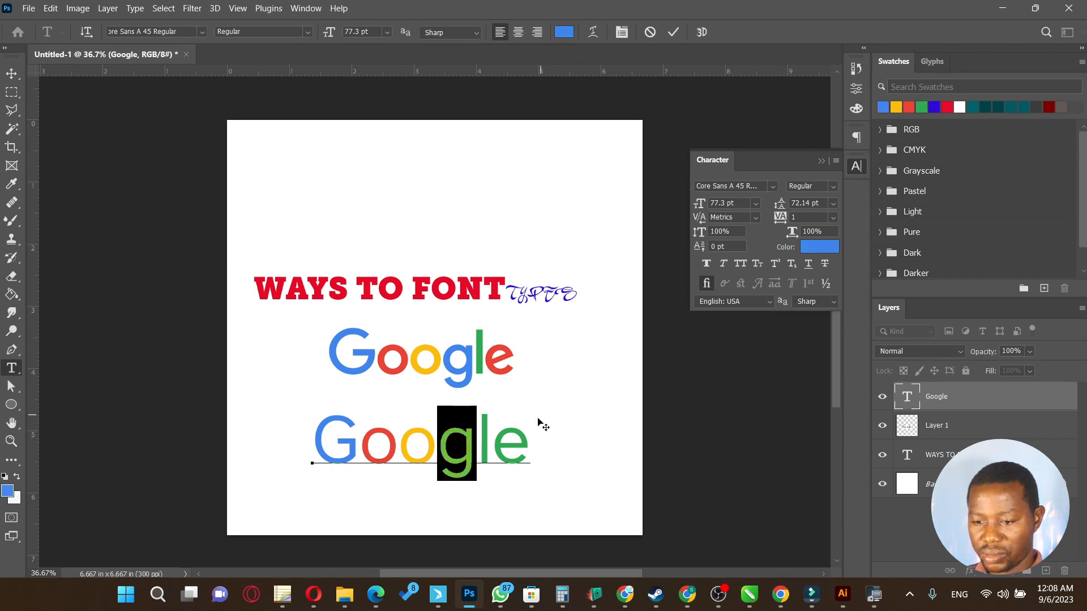
Recolour the final e of the Google text with the sampled red, keeping the l green.
click(486, 428)
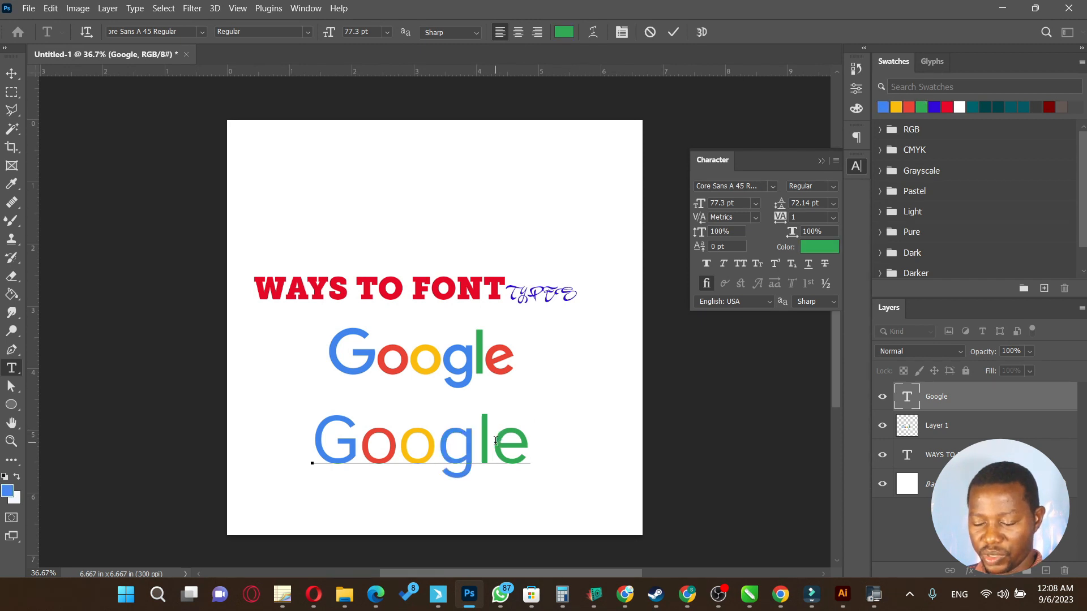
drag(495, 440, 525, 441)
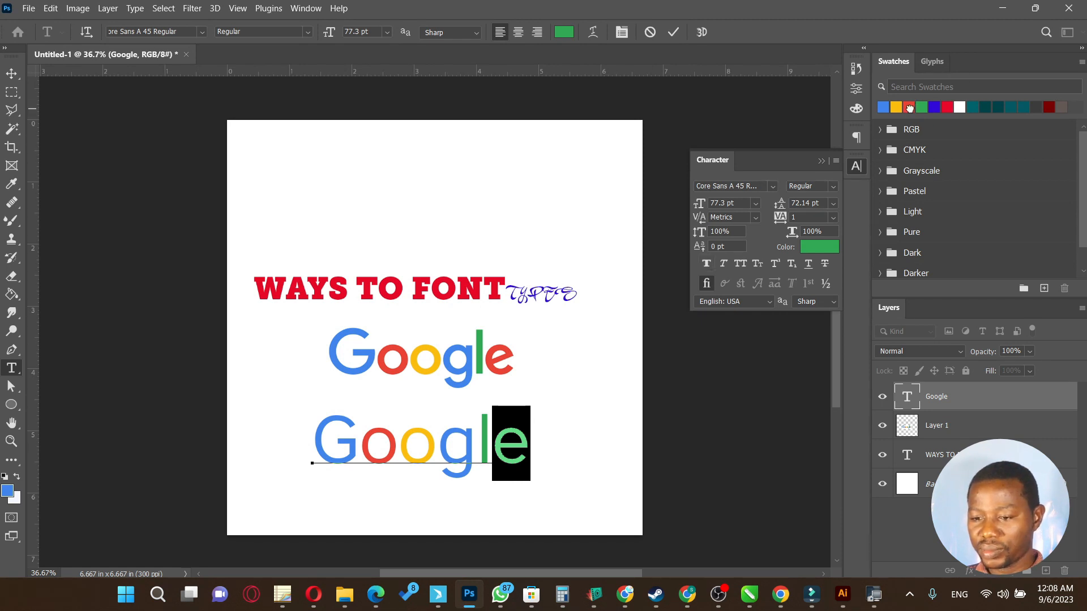
click(908, 108)
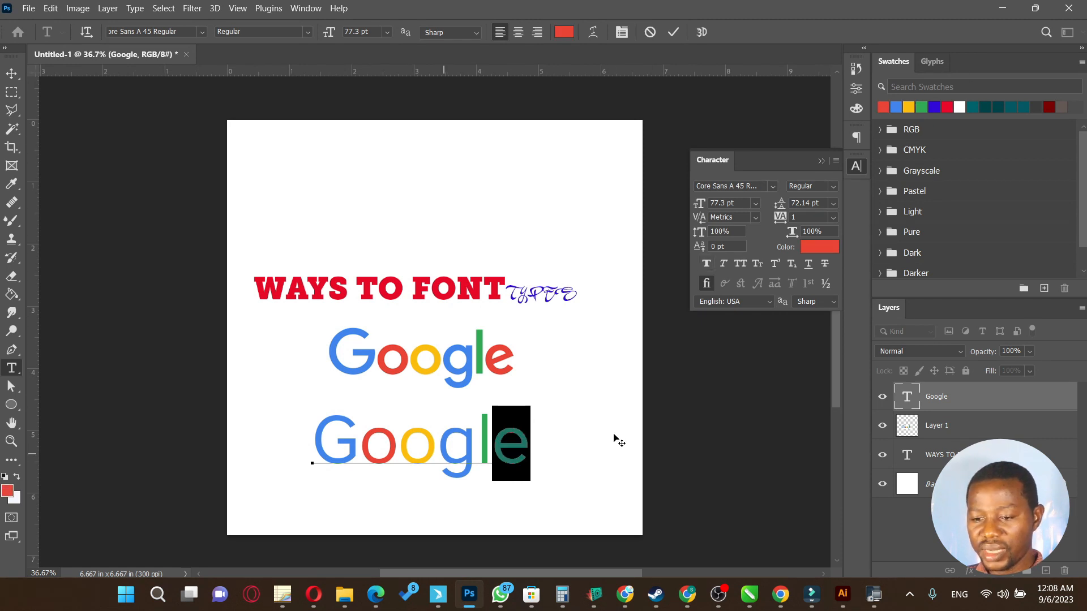
Move the Google text directly beneath the logo with left edges aligned, and check its baseline with a temporary horizontal guide.
click(11, 73)
mouse_move(485, 445)
mouse_down()
mouse_move(501, 450)
mouse_move(484, 425)
mouse_up()
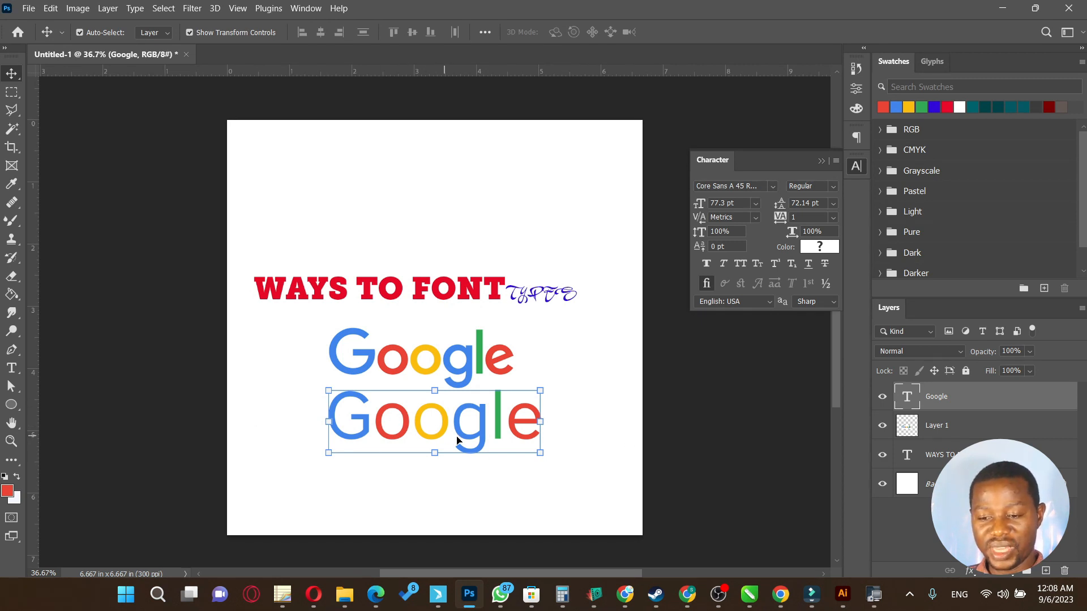
drag(473, 78, 491, 436)
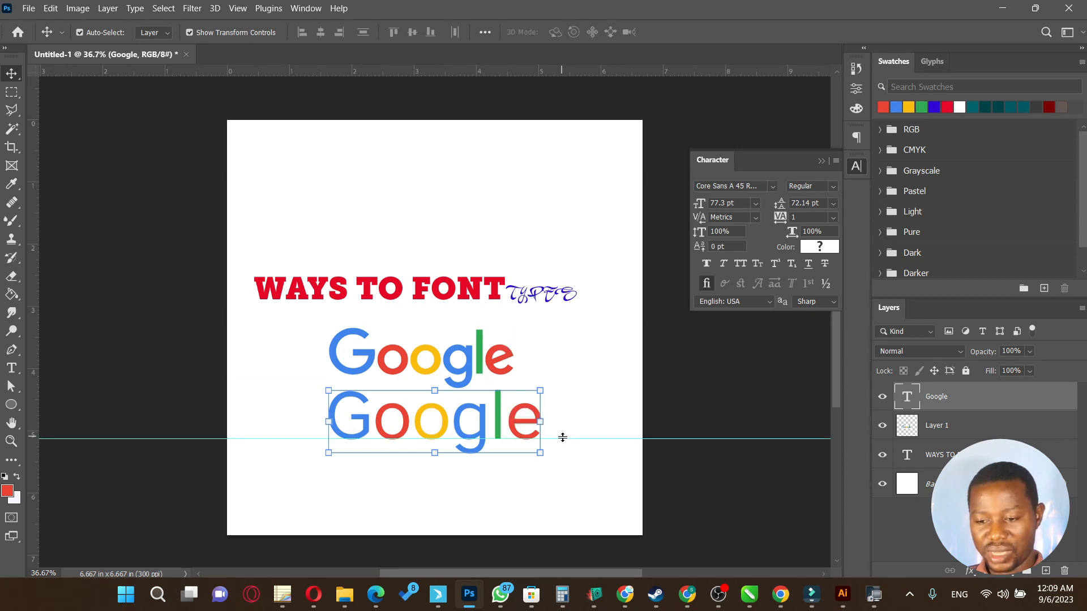
drag(566, 440, 546, 70)
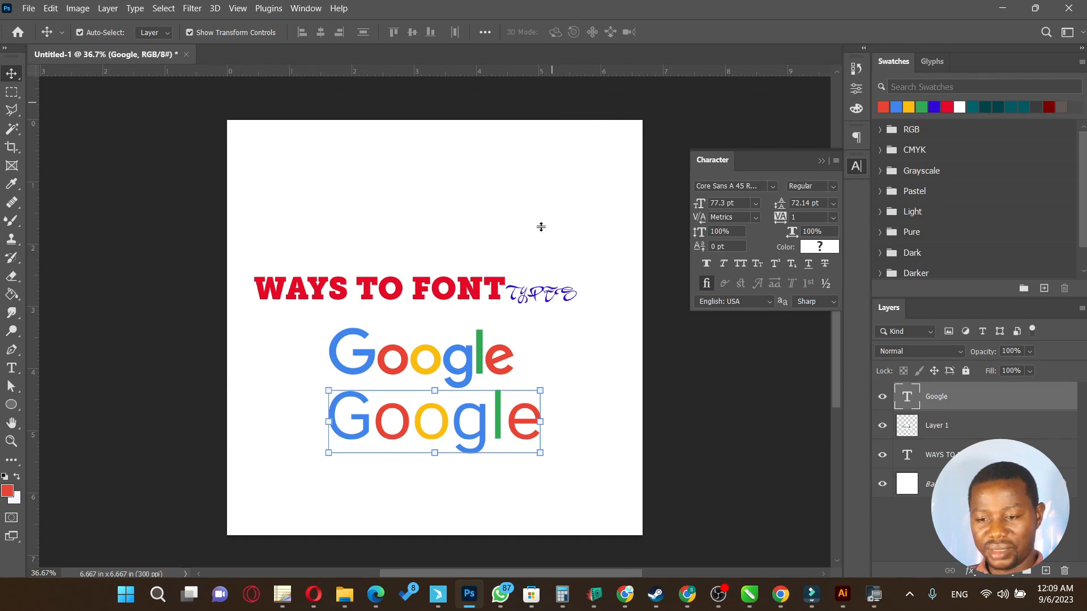